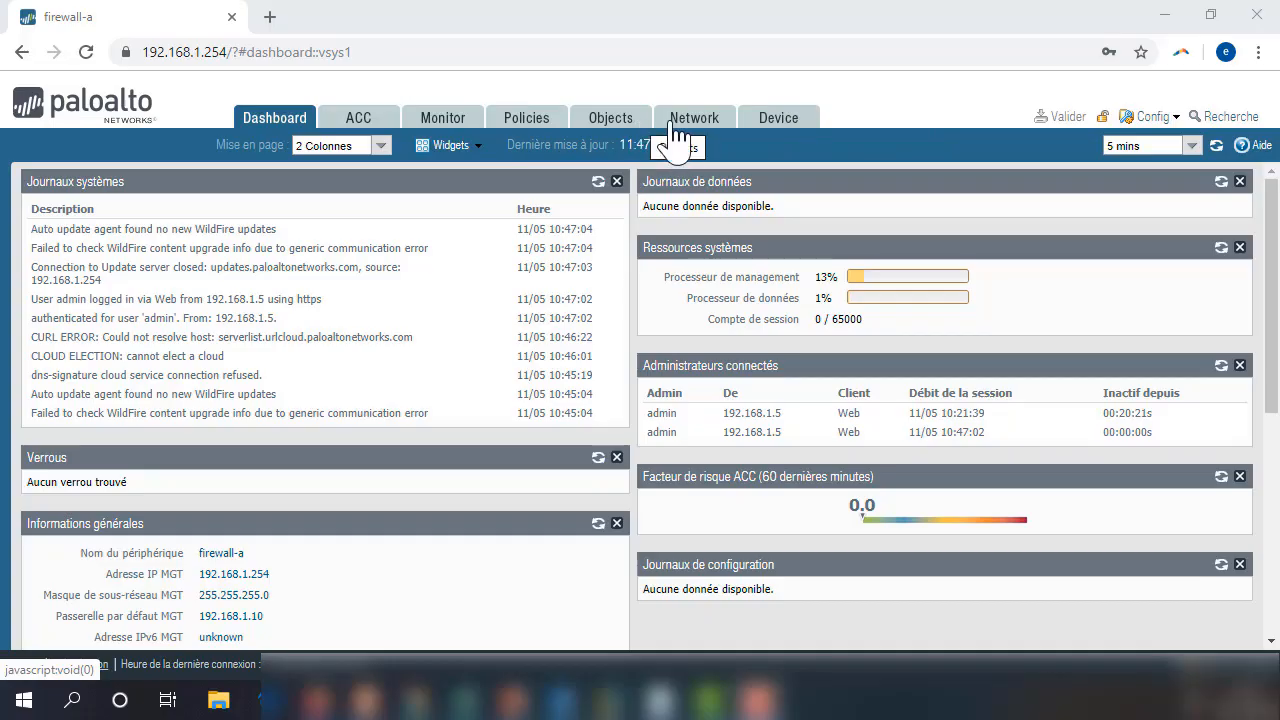
# - Open interface ethernet1/4 in the network configuration, comment it as vwire zone "danger" and set its interface type to Câble virtuel
pyautogui.click(688, 128)
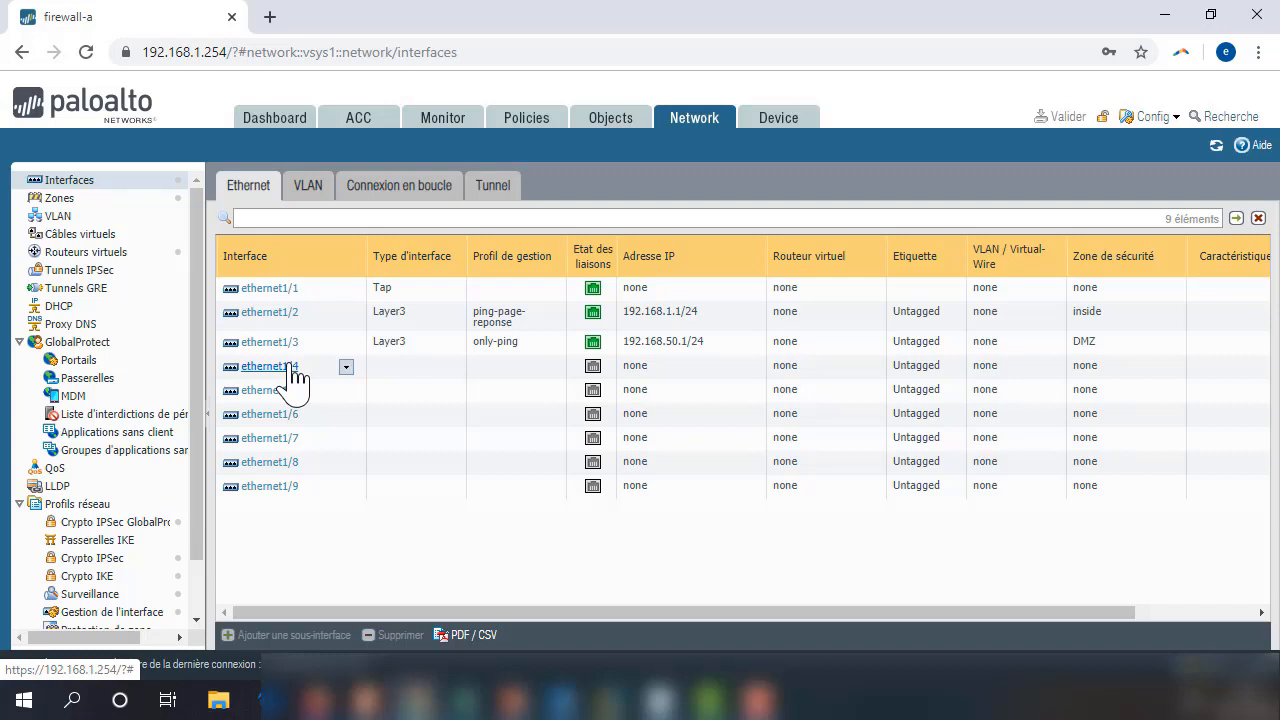
pyautogui.click(290, 367)
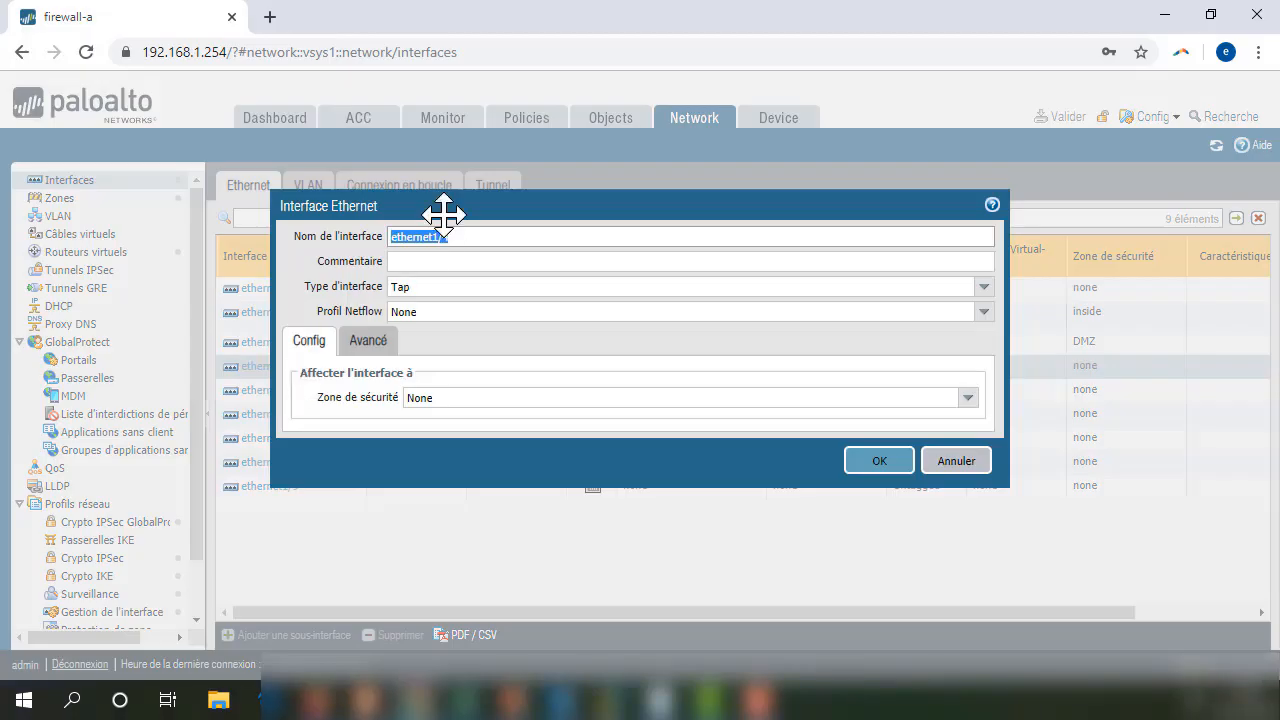
pyautogui.moveTo(446, 209); pyautogui.dragTo(627, 234)
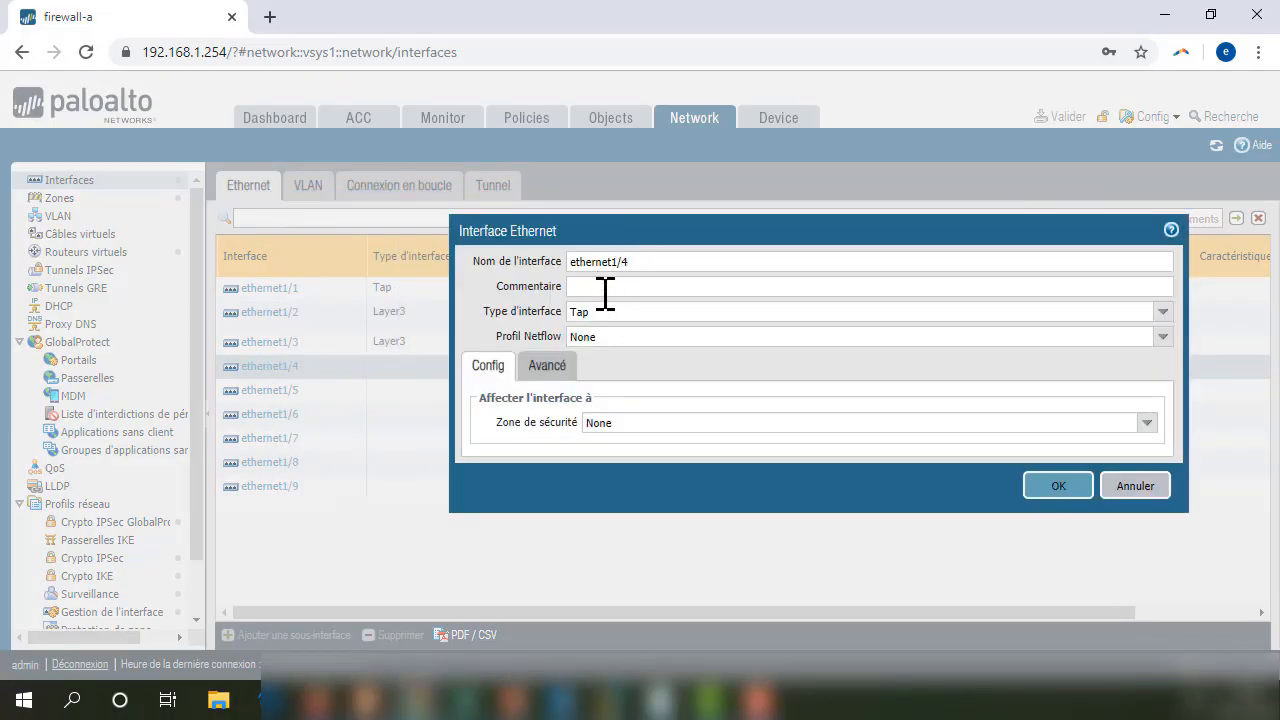
pyautogui.click(610, 288)
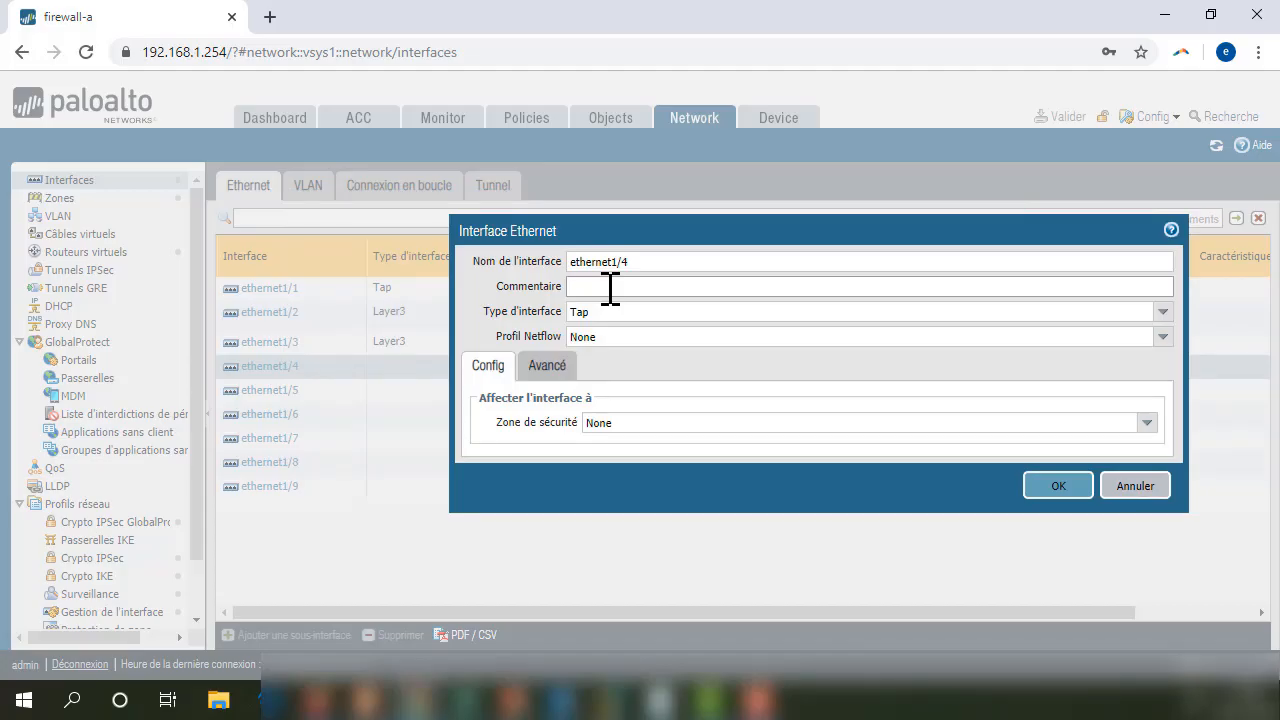
pyautogui.write('vwire zone "danger "')
pyautogui.click(1163, 312)
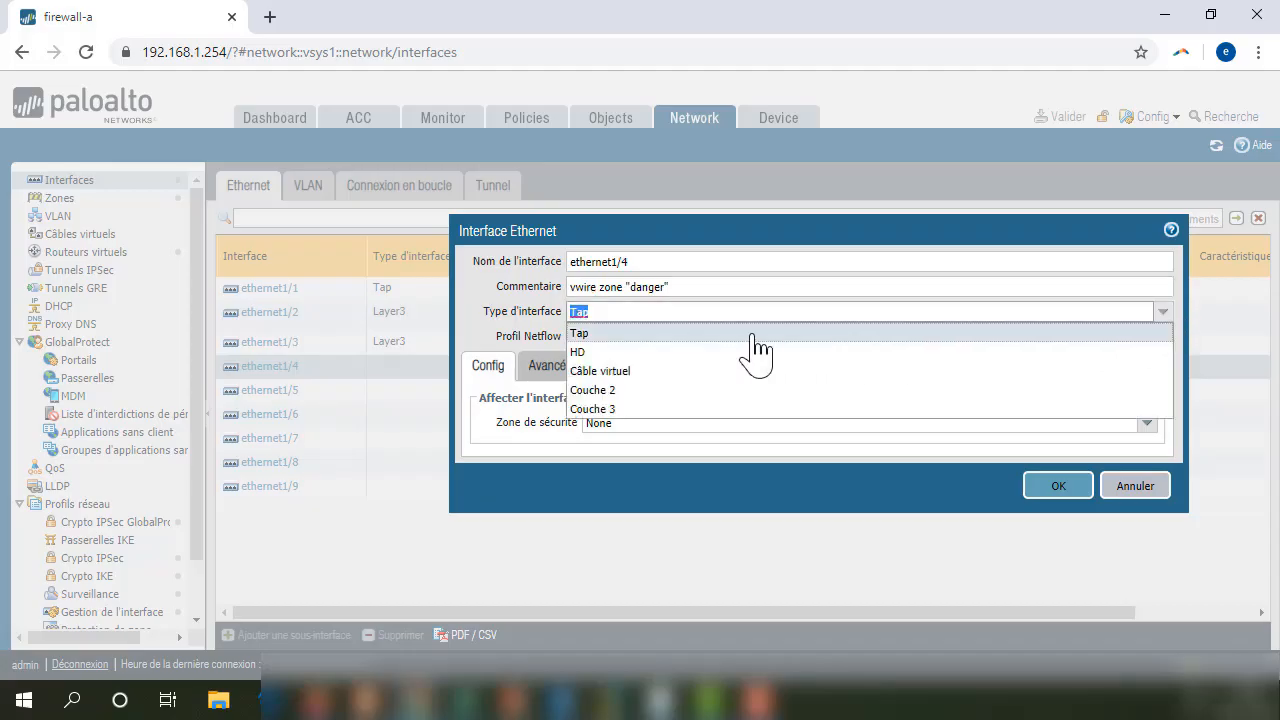
pyautogui.click(633, 371)
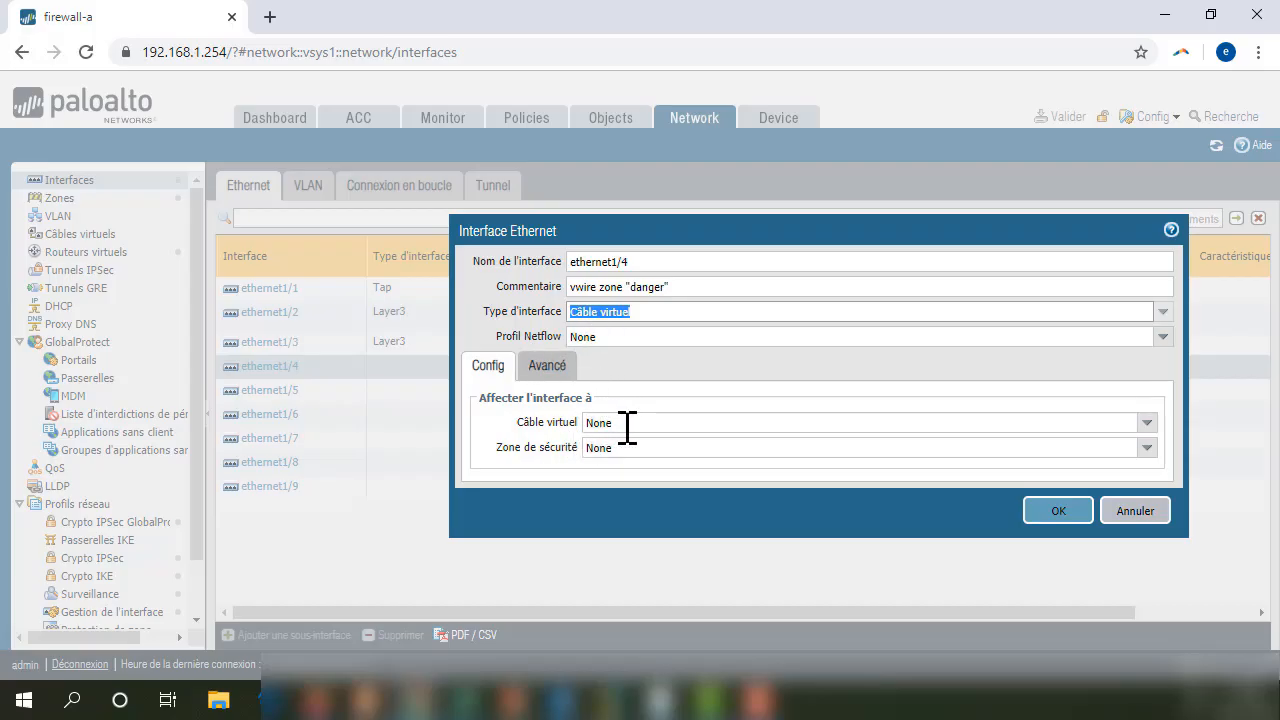
# - Create a new security zone named danger for ethernet1/4 and save the interface settings
pyautogui.click(1147, 448)
pyautogui.click(658, 494)
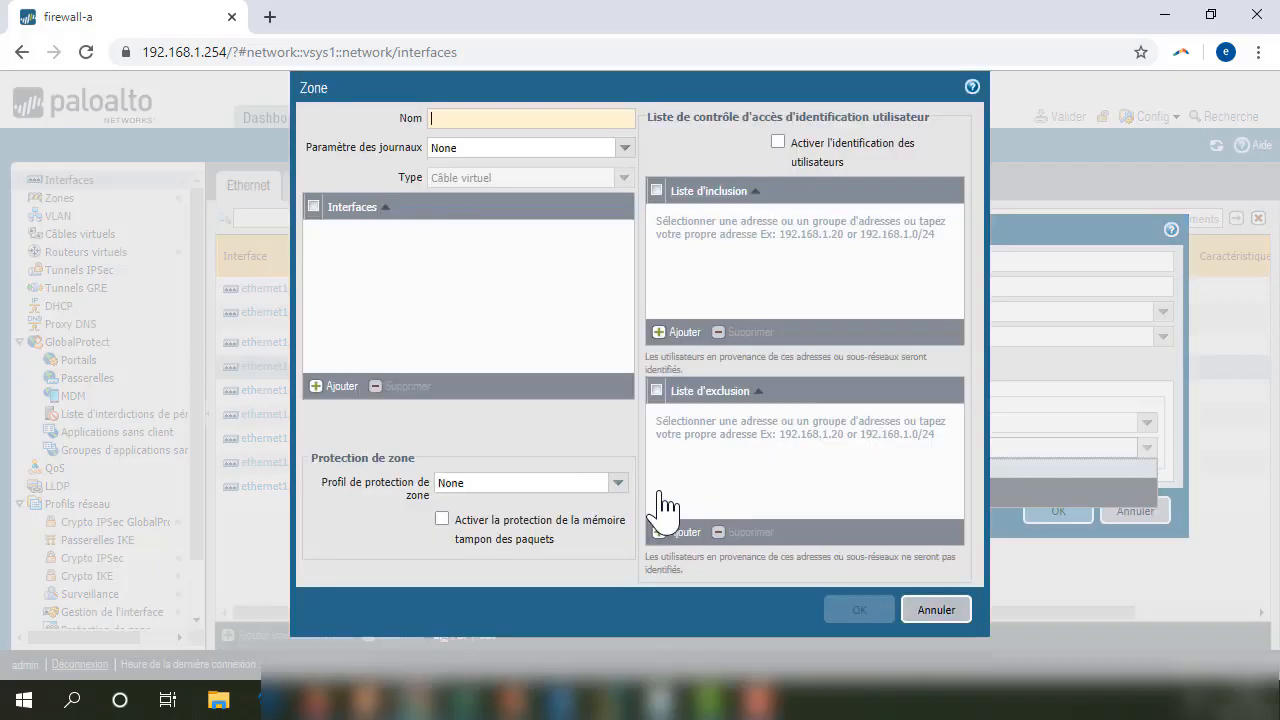
pyautogui.click(476, 124)
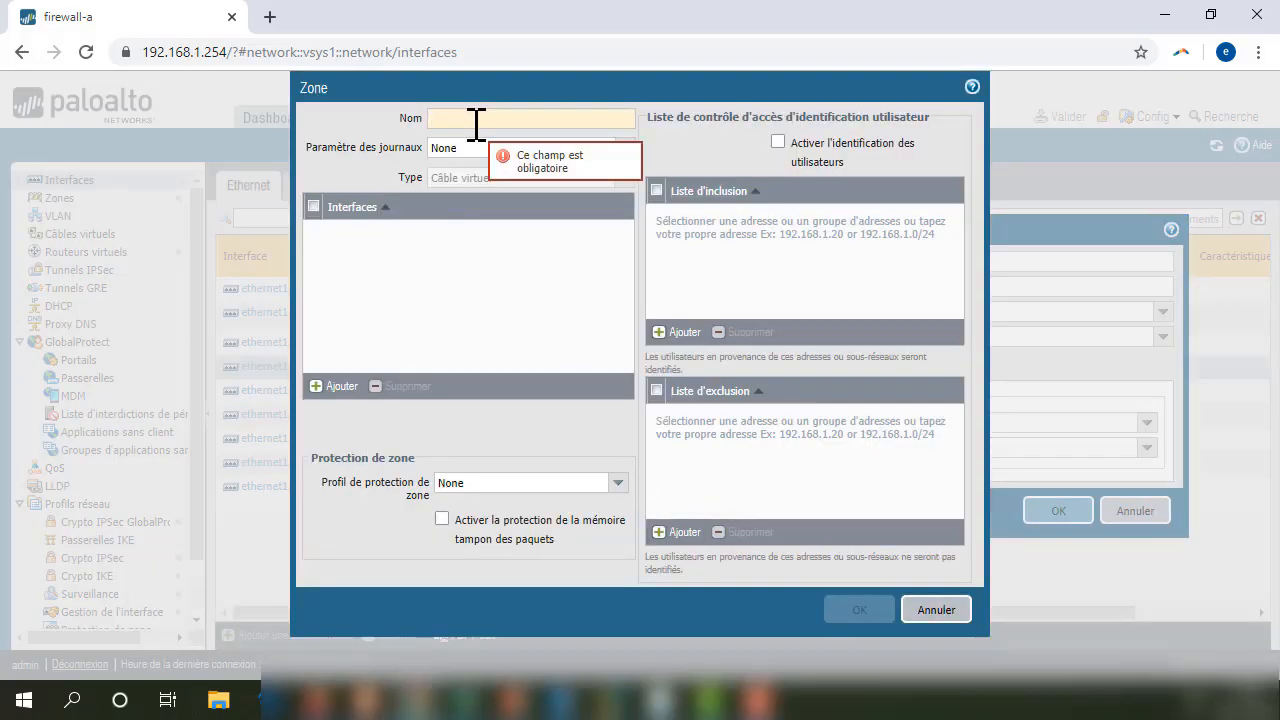
pyautogui.write('dager')
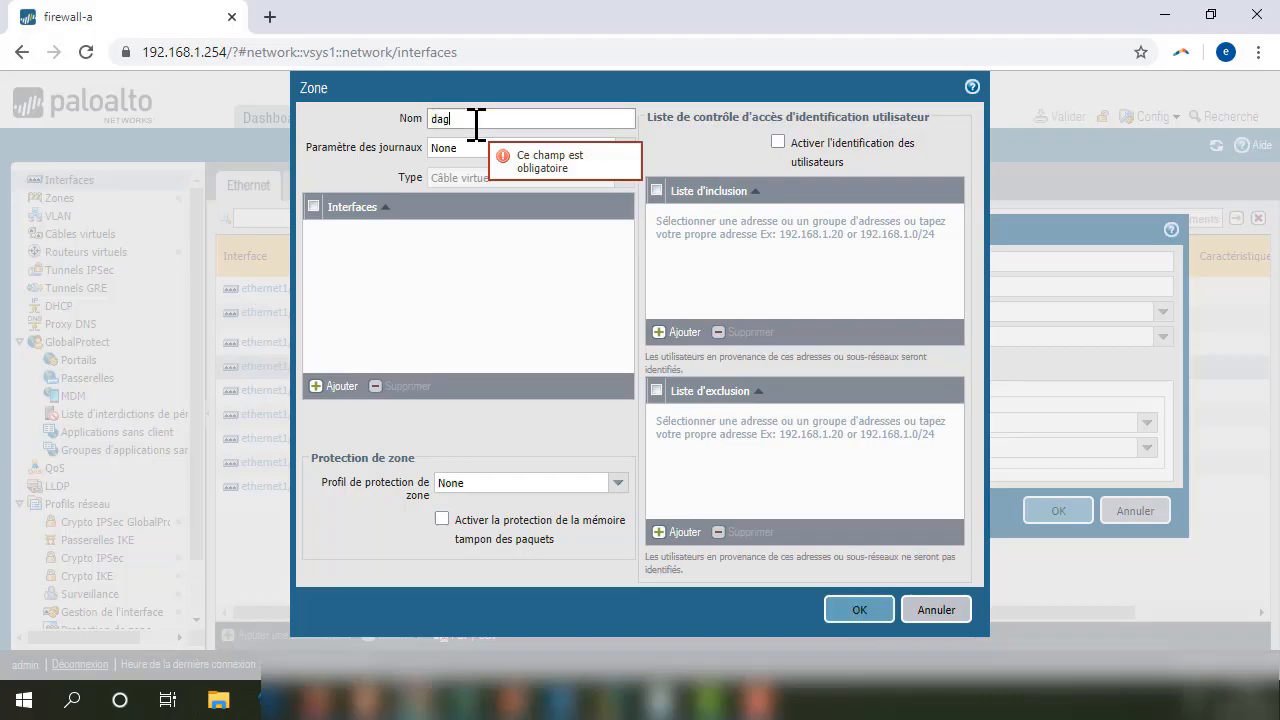
pyautogui.press('BackSpace')
pyautogui.press('BackSpace')
pyautogui.press('BackSpace')
pyautogui.write('nger')
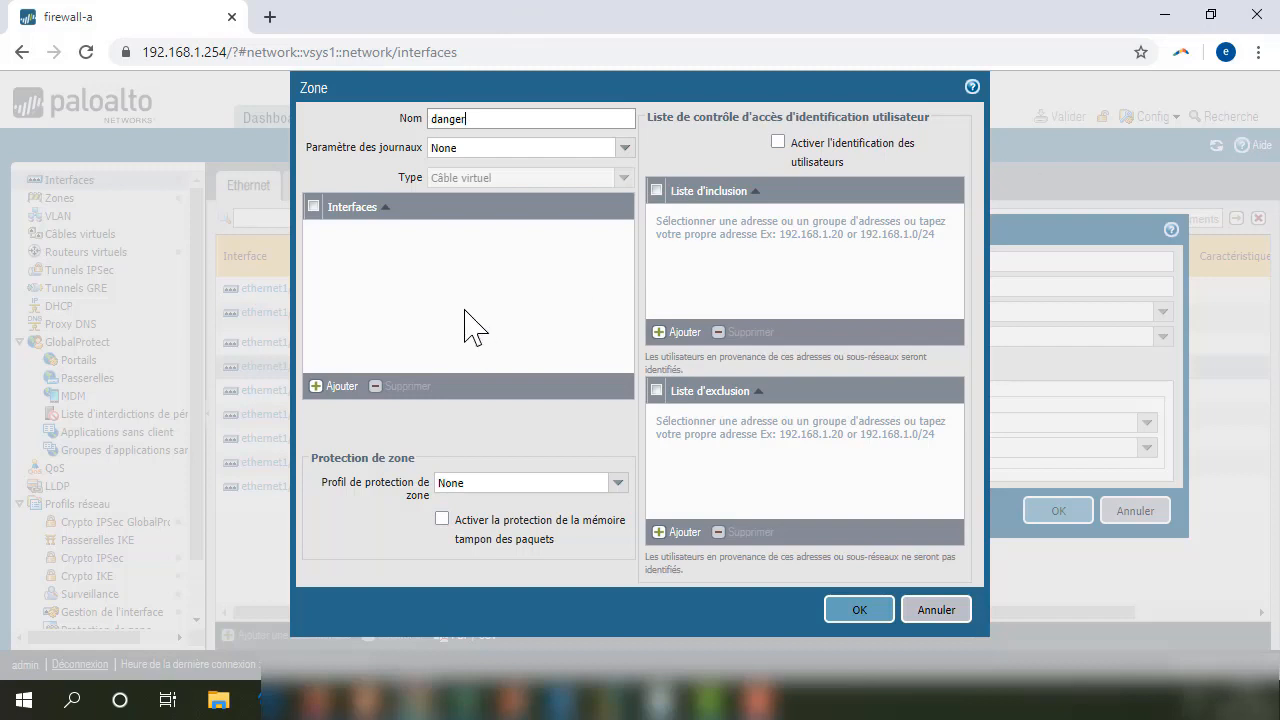
pyautogui.click(860, 610)
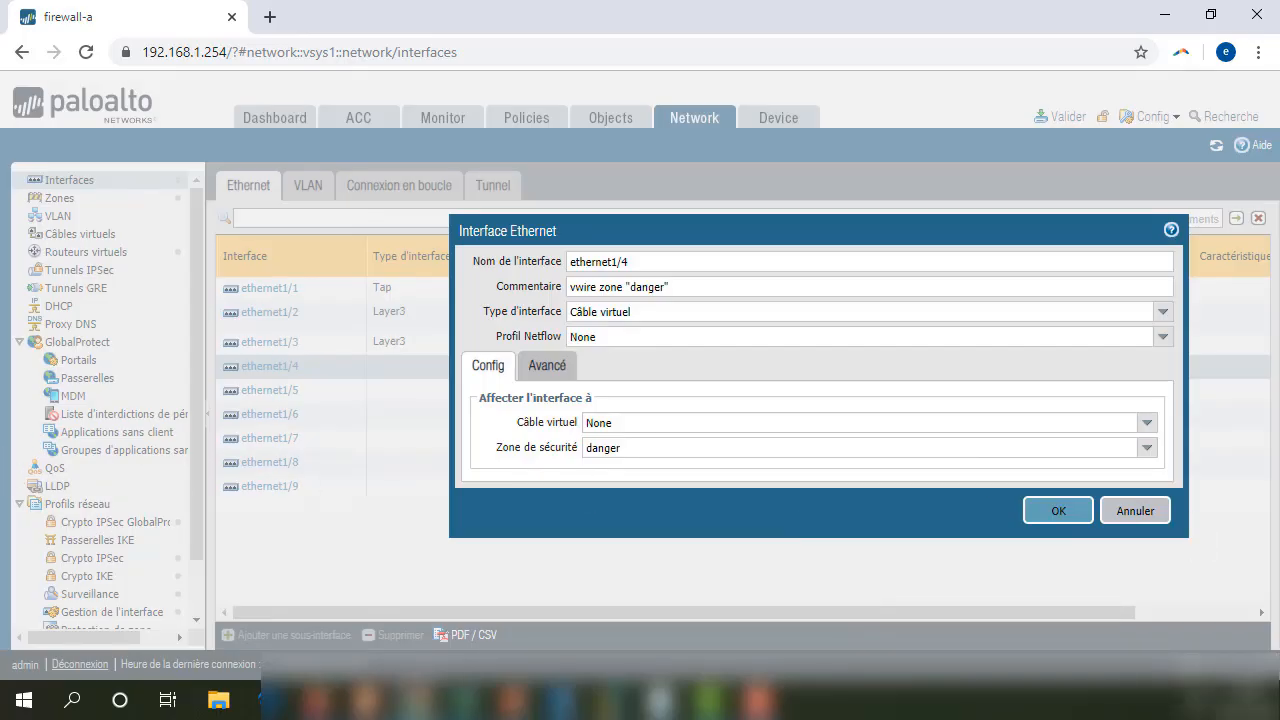
pyautogui.click(1055, 512)
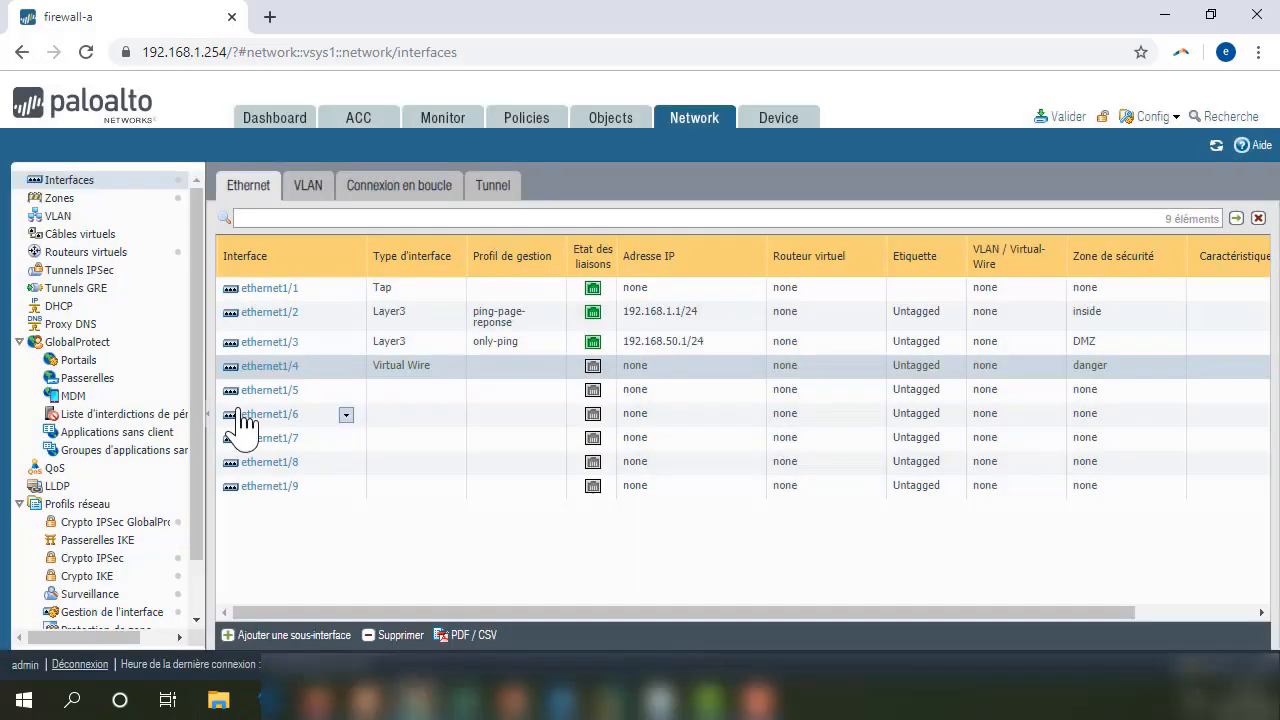
# - Open interface ethernet1/5, comment it as vwire zone "danger" and set its interface type to Câble virtuel
pyautogui.click(268, 392)
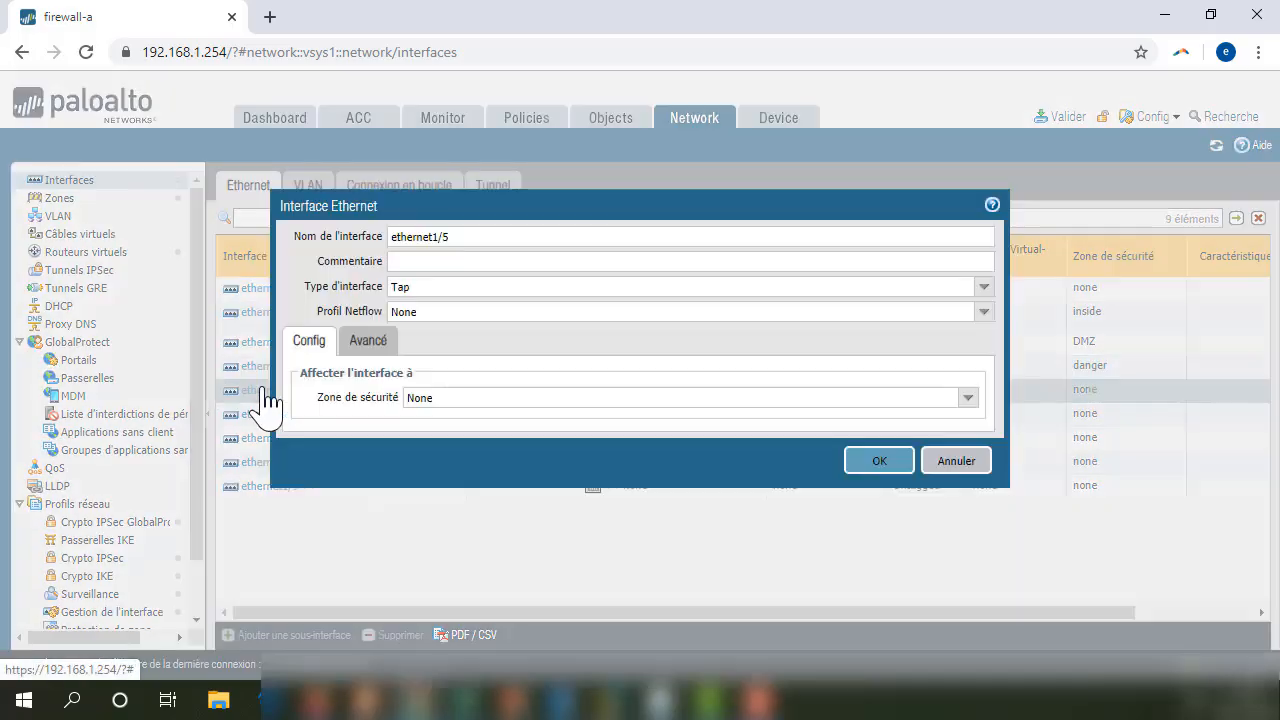
pyautogui.click(431, 263)
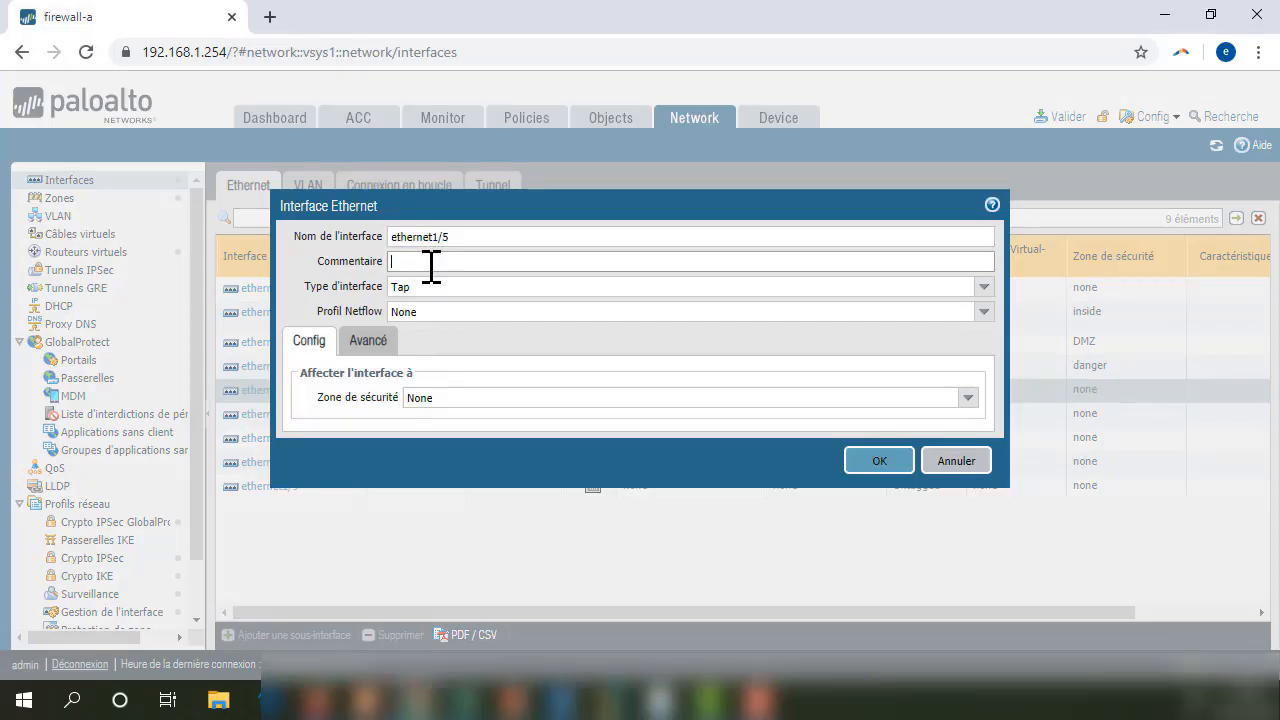
pyautogui.write('vwire zone "danger"')
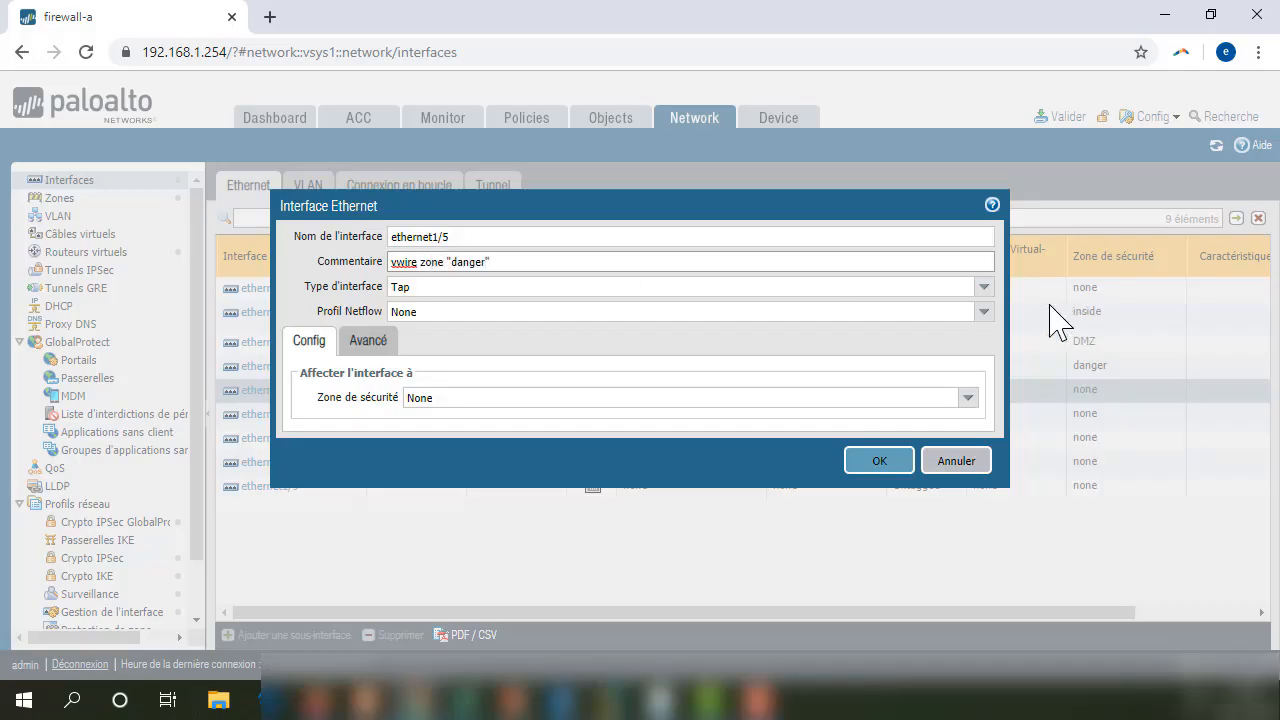
pyautogui.click(988, 290)
pyautogui.click(418, 348)
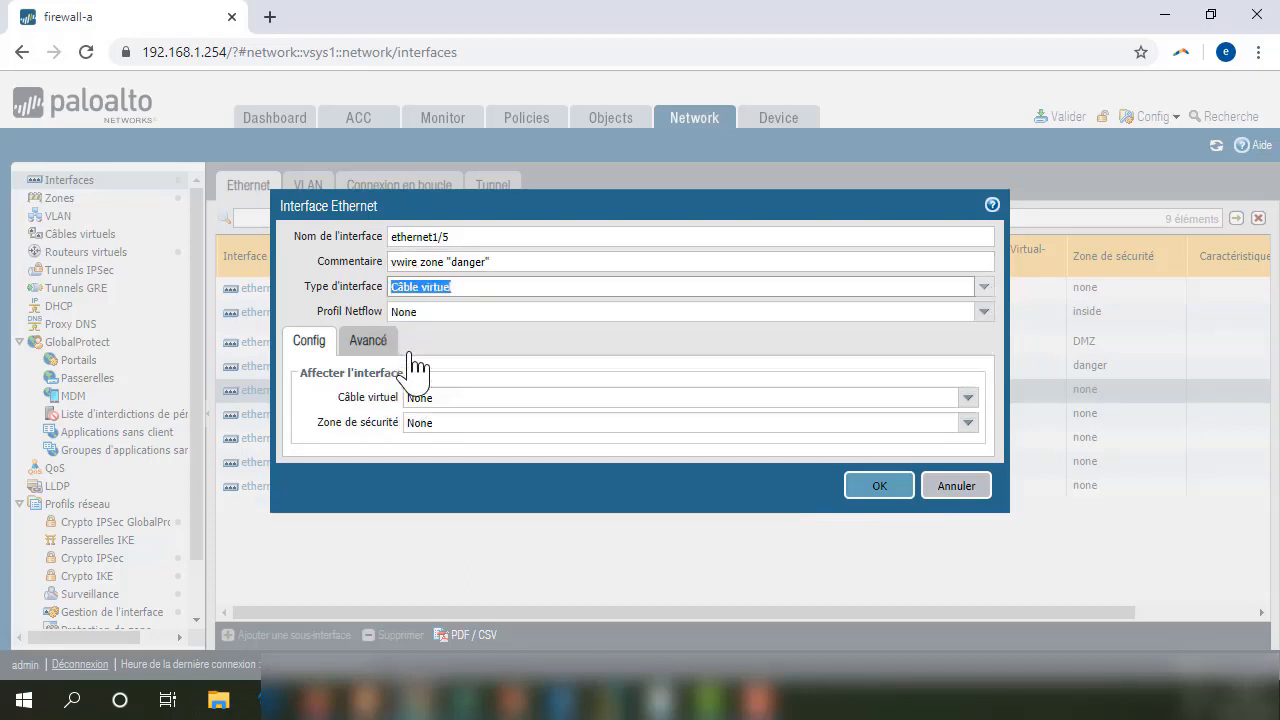
# - Assign ethernet1/5 to the existing security zone danger and save the interface settings
pyautogui.click(455, 425)
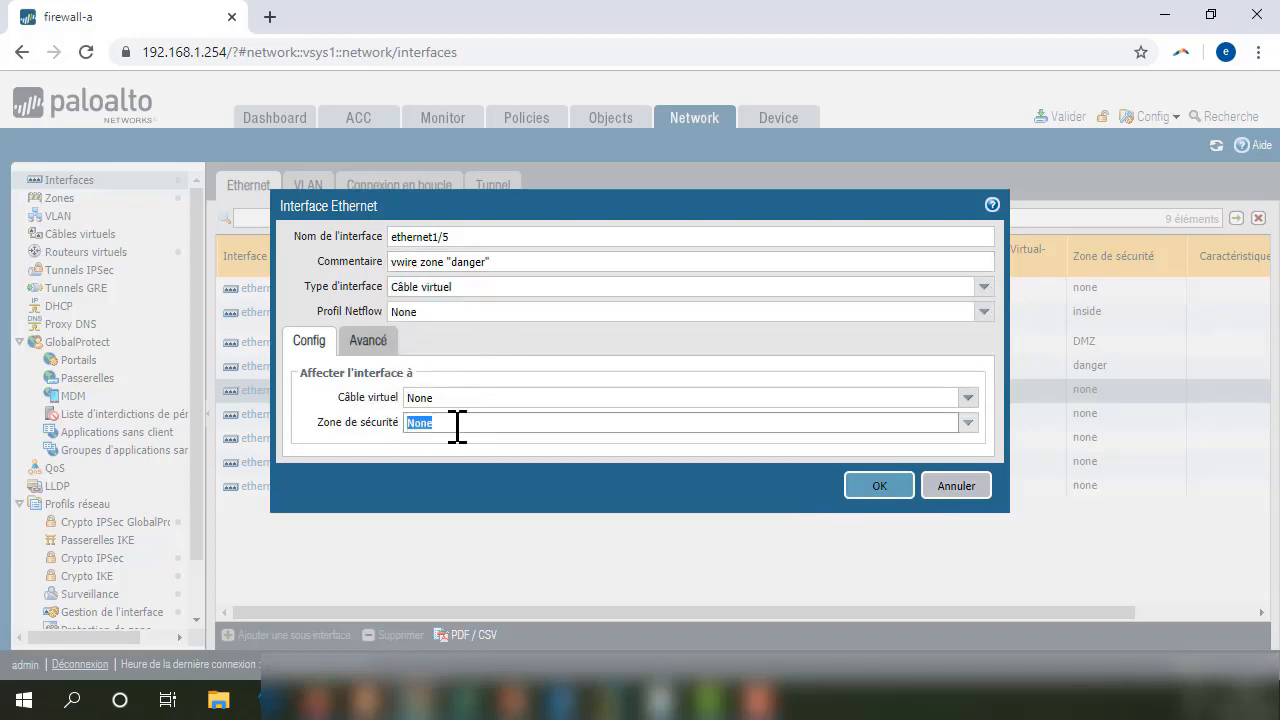
pyautogui.click(968, 425)
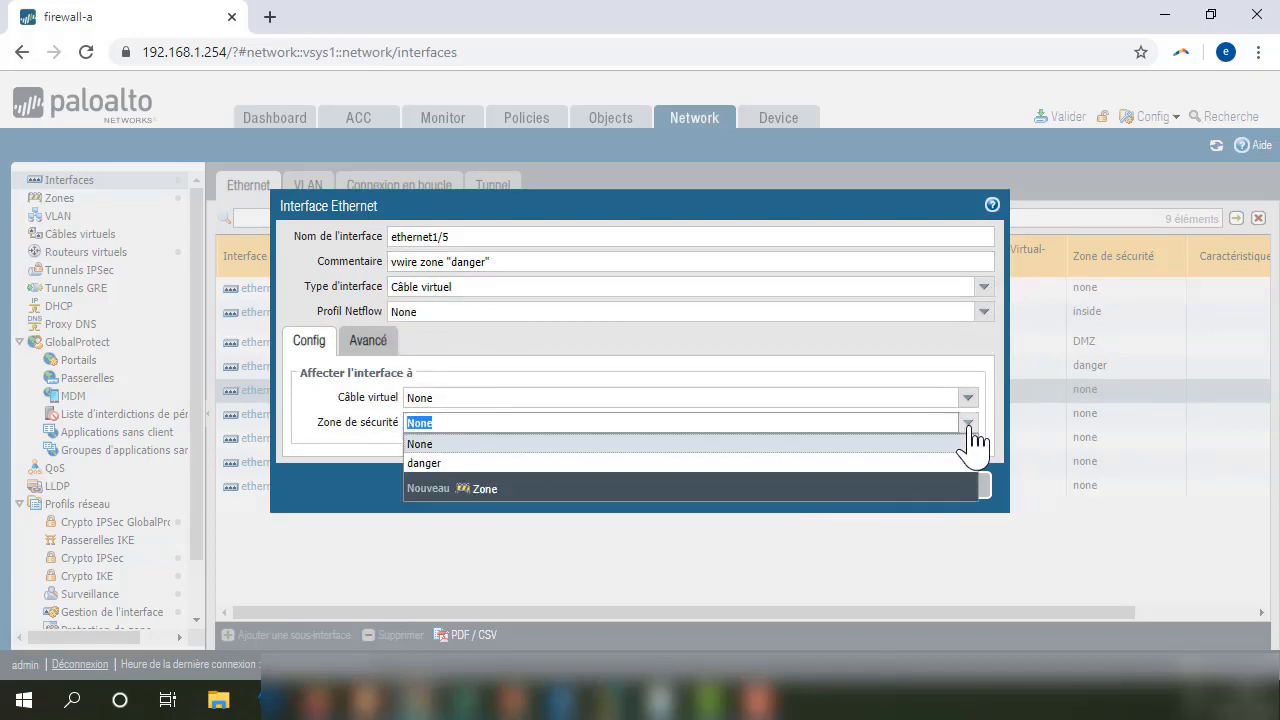
pyautogui.click(430, 464)
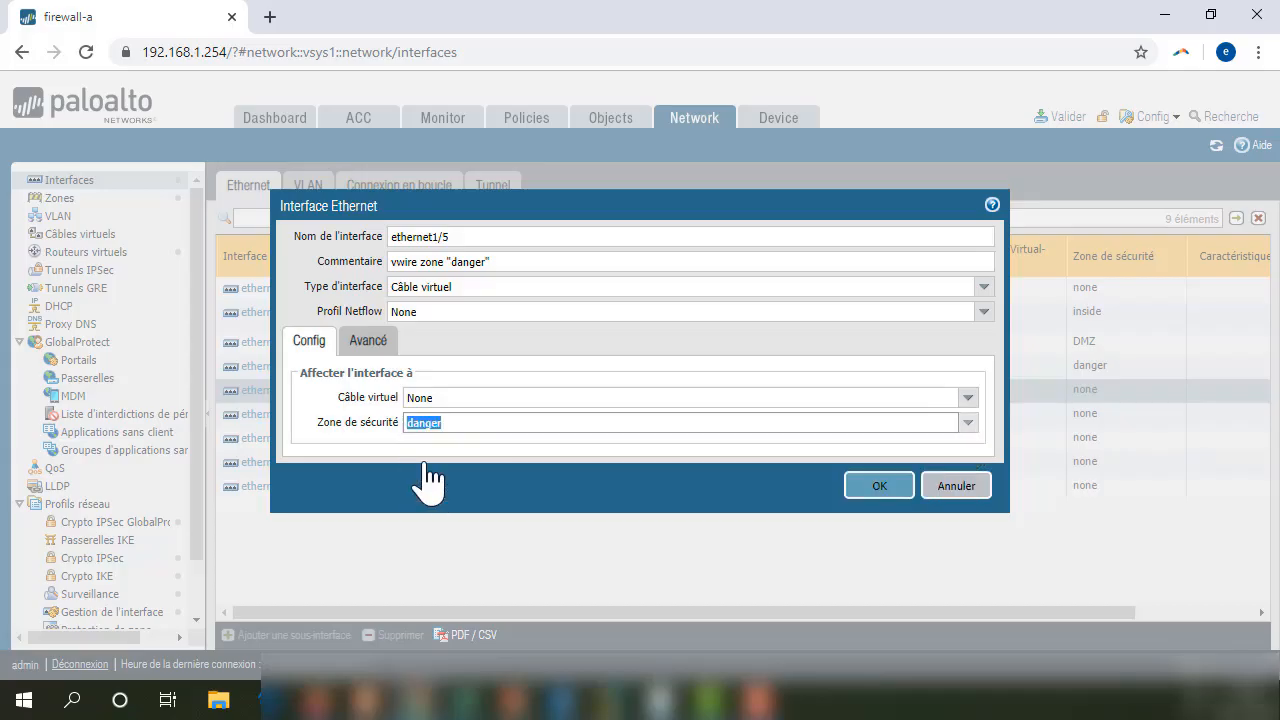
pyautogui.click(879, 486)
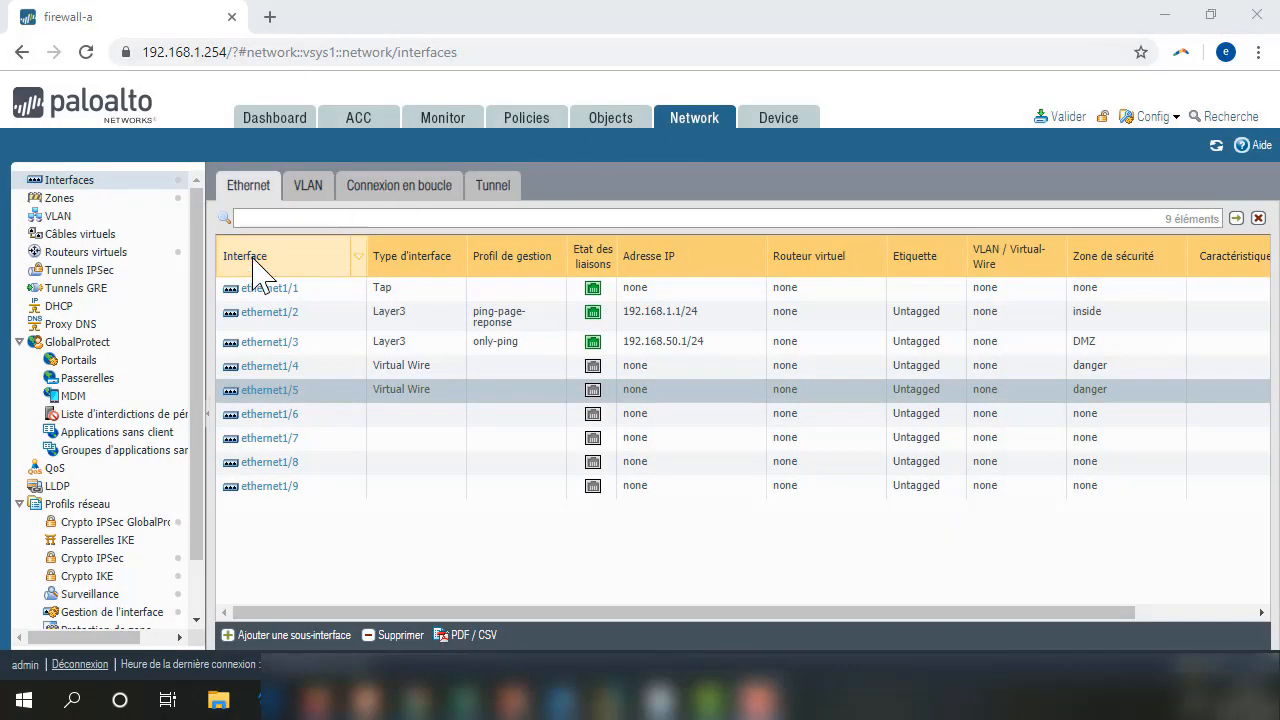
# - Add a virtual wire named danger with ethernet1/4 as Interface1 and ethernet1/5 as Interface2
pyautogui.click(84, 240)
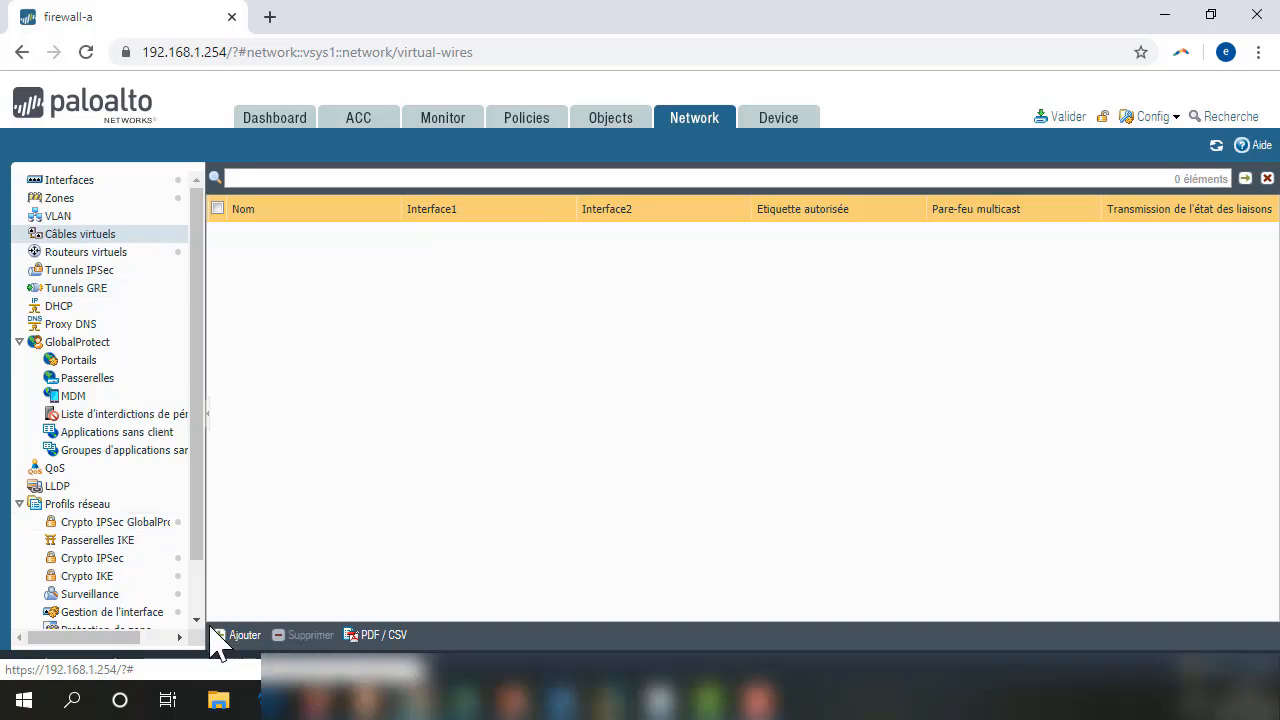
pyautogui.click(243, 638)
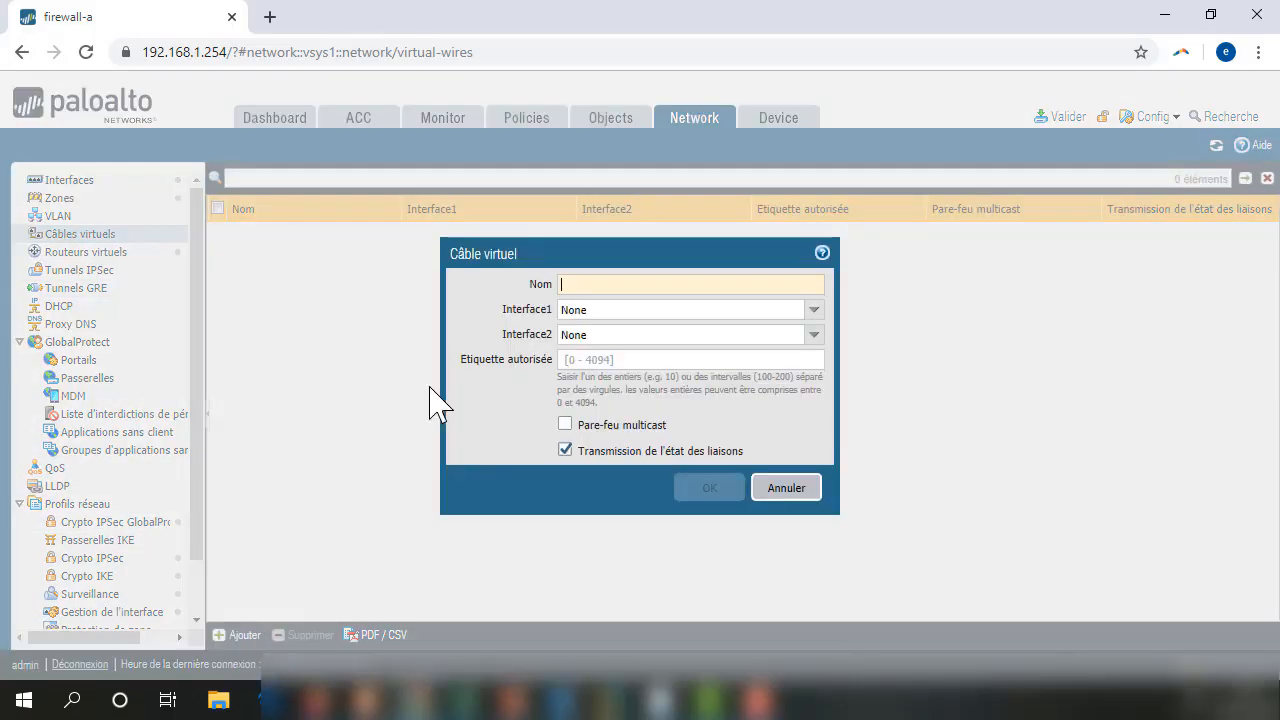
pyautogui.write('danger')
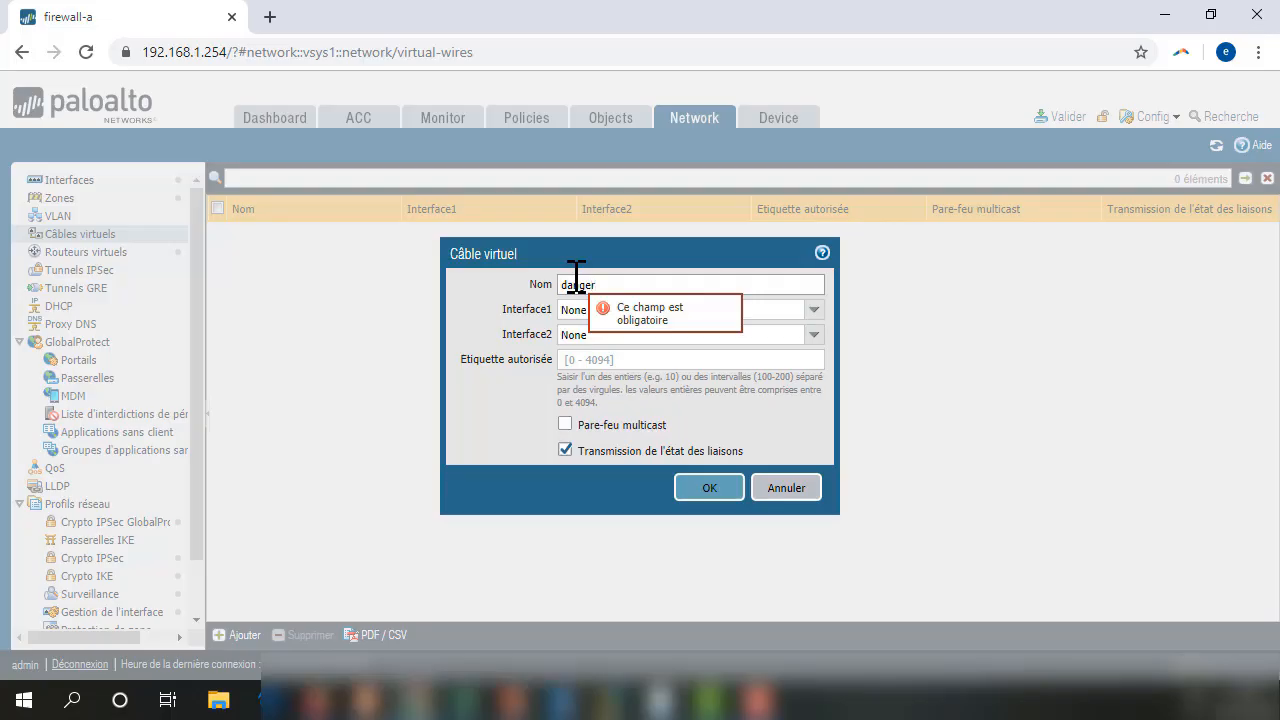
pyautogui.click(816, 311)
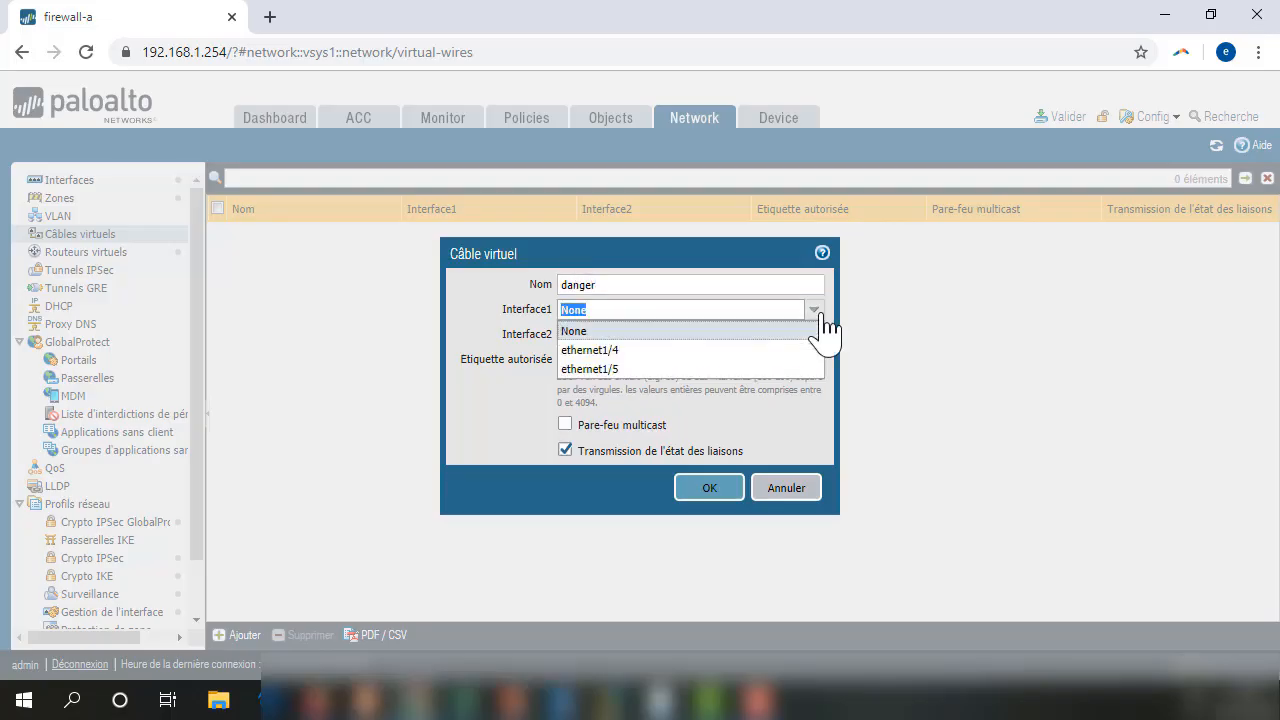
pyautogui.click(597, 350)
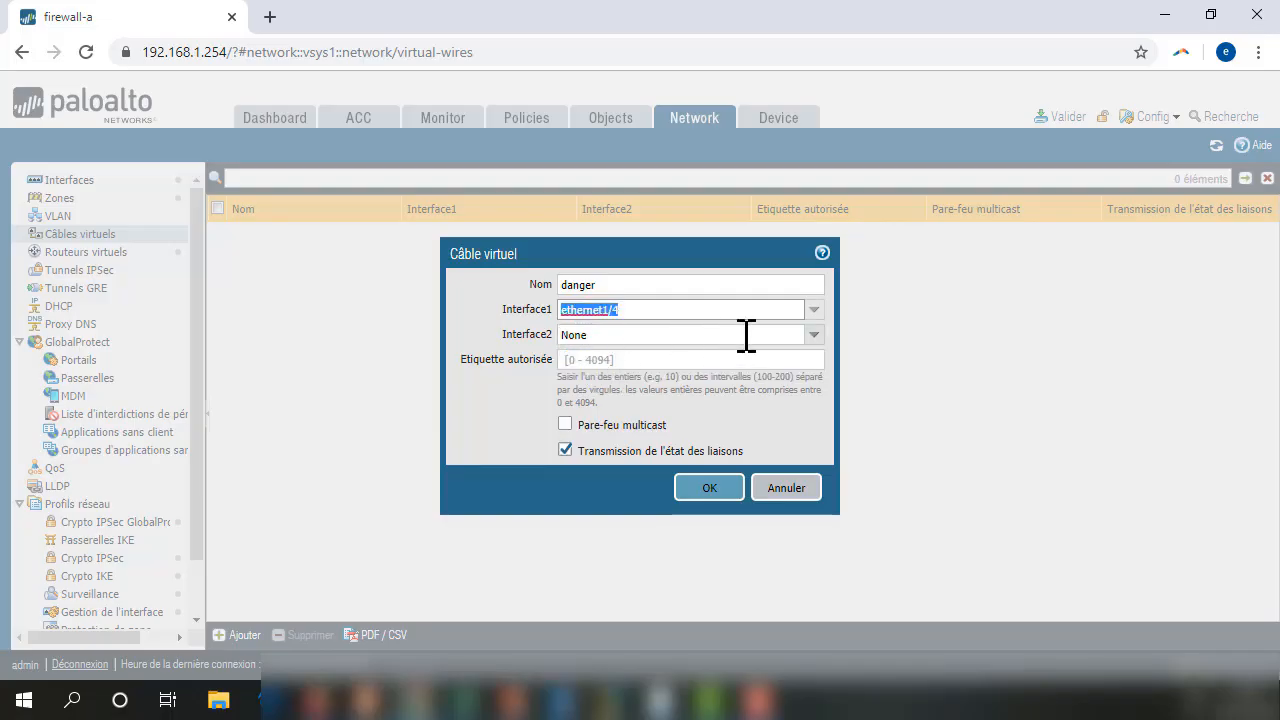
pyautogui.click(813, 338)
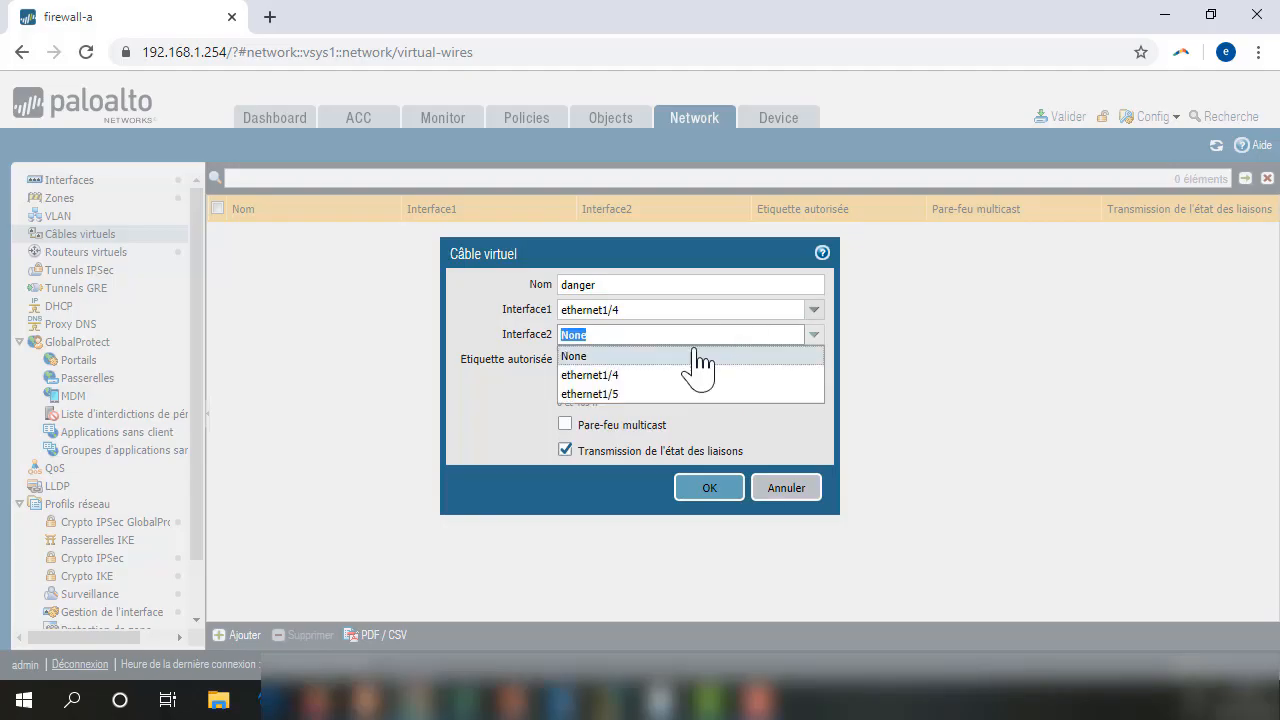
pyautogui.click(603, 398)
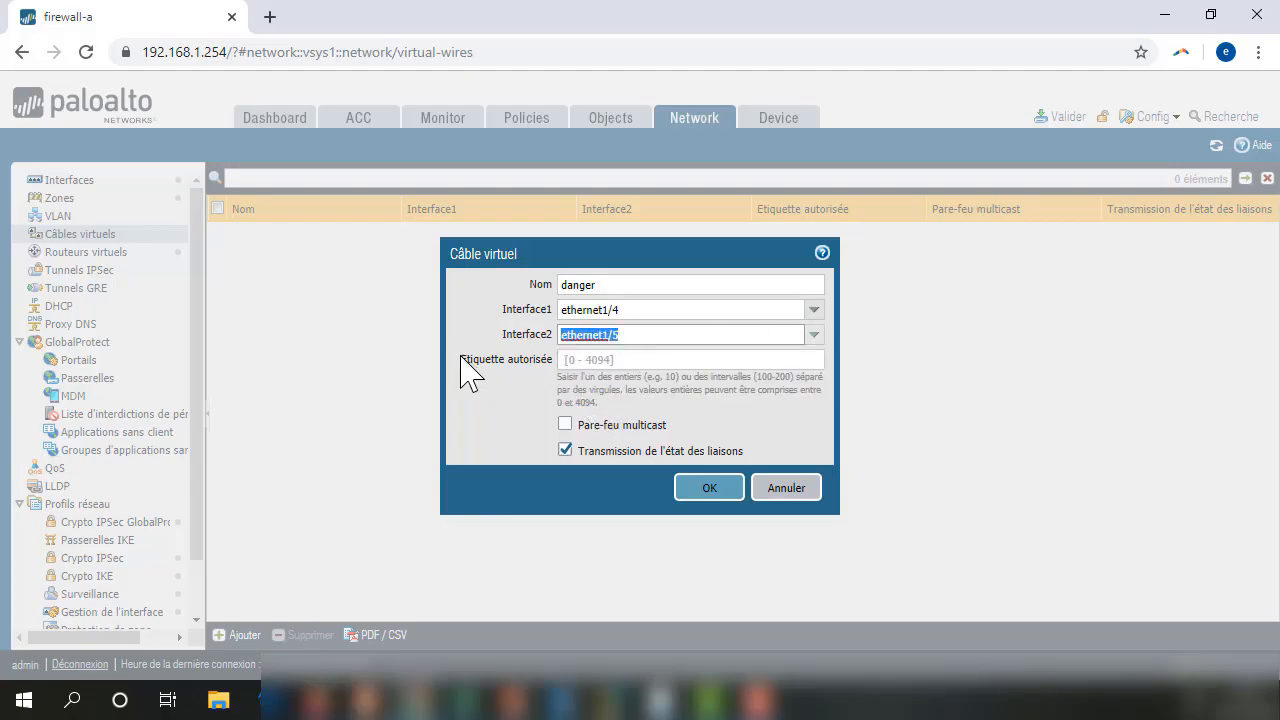
# - Try 1,5,13,15-20 as the virtual wire's allowed tags and clear the entry again
pyautogui.click(614, 362)
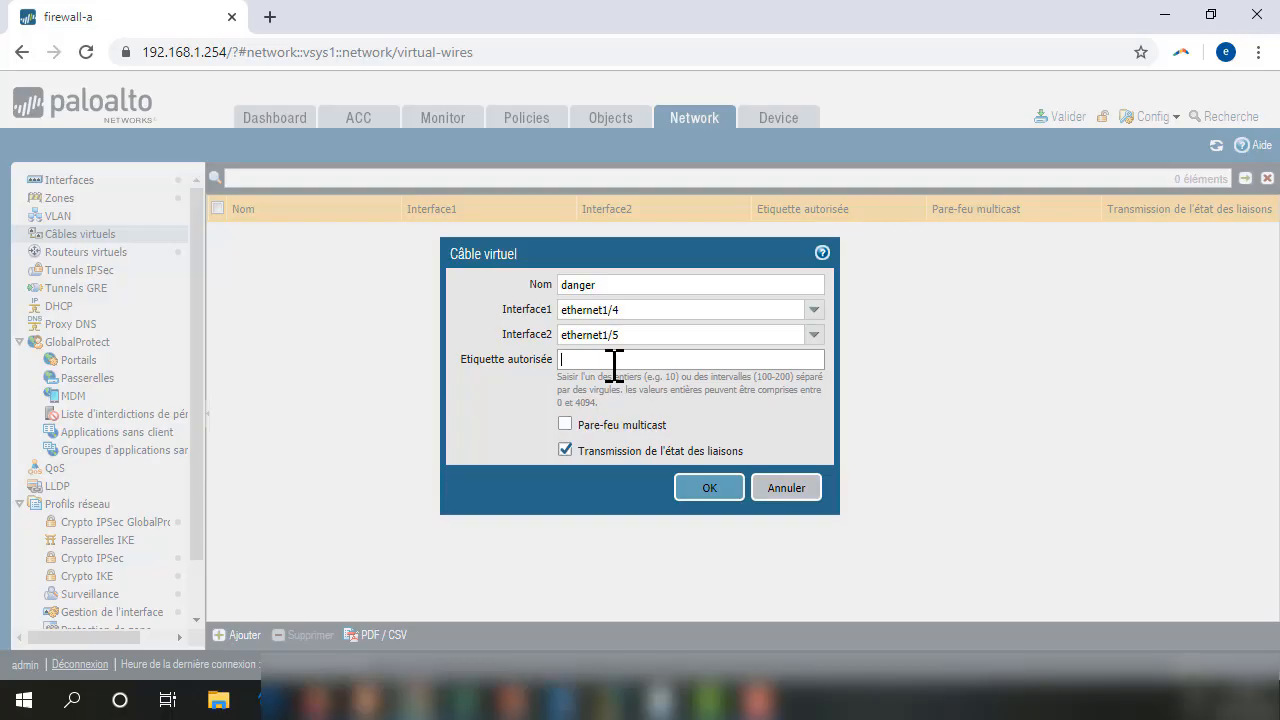
pyautogui.write('1,')
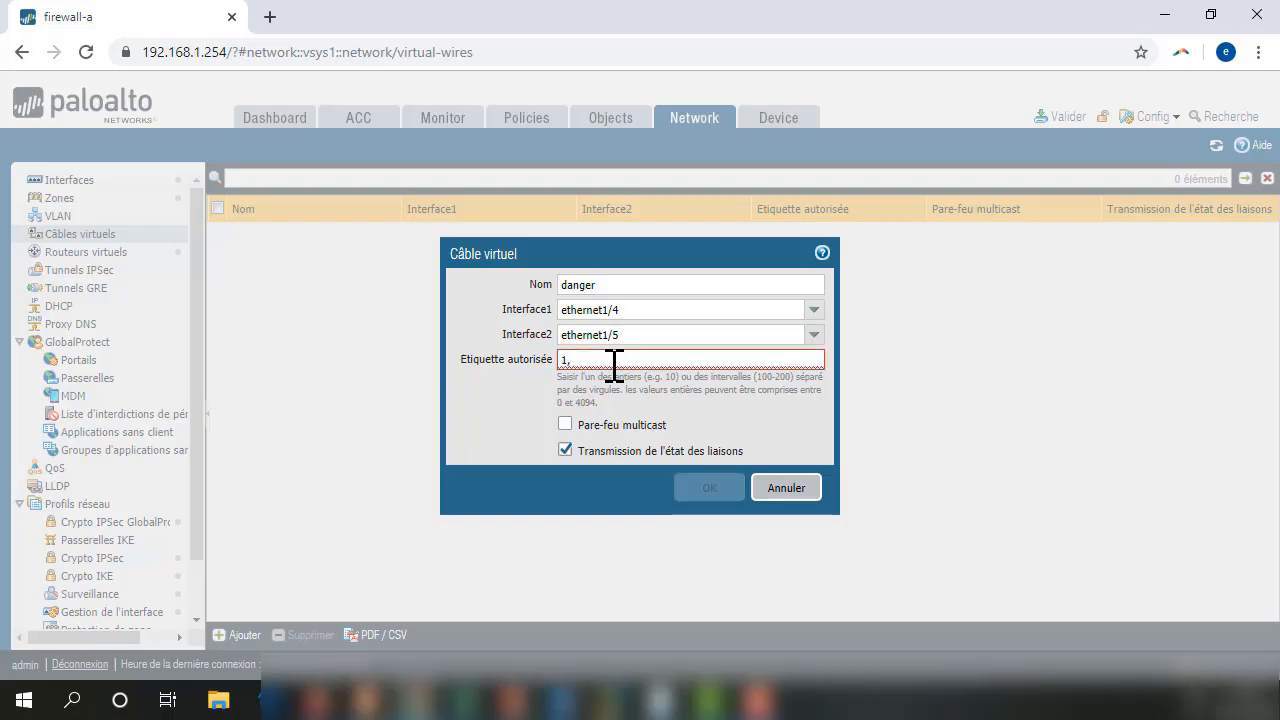
pyautogui.write('5,13,15-20')
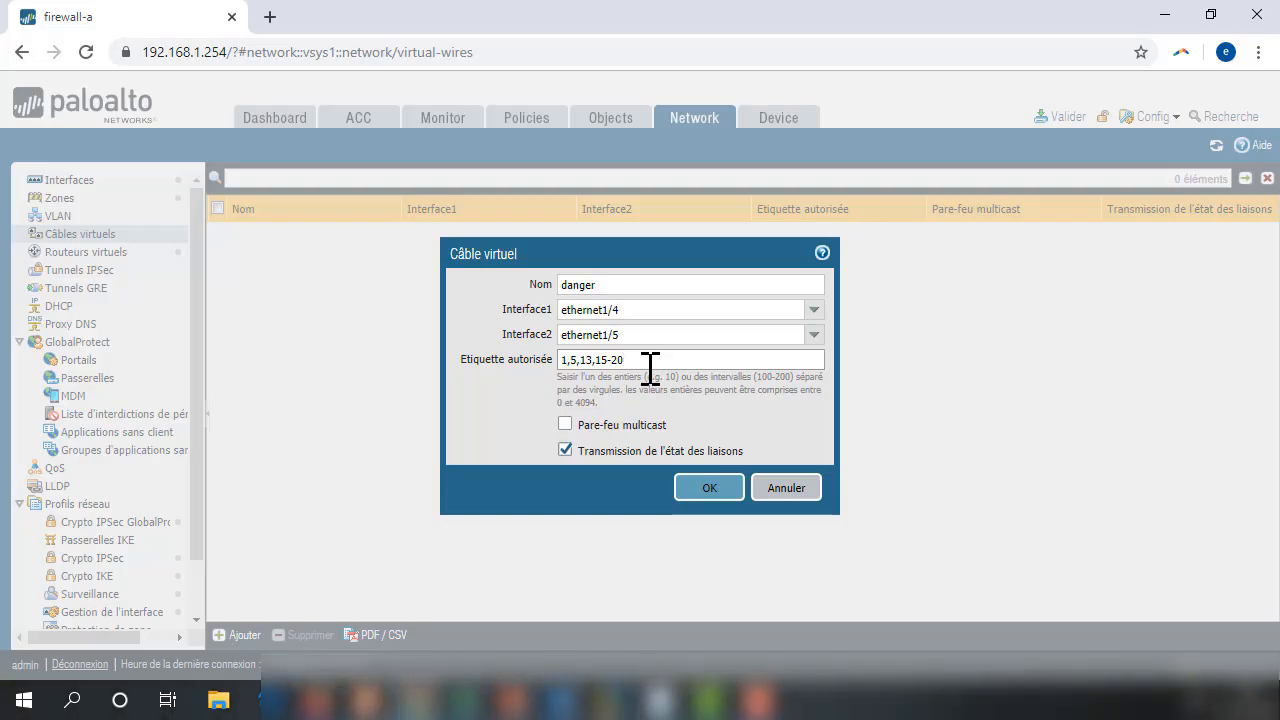
pyautogui.moveTo(650, 367); pyautogui.dragTo(505, 370)
pyautogui.press('BackSpace')
# - Save the danger virtual wire with link state transmission enabled
pyautogui.click(566, 450)
pyautogui.click(709, 489)
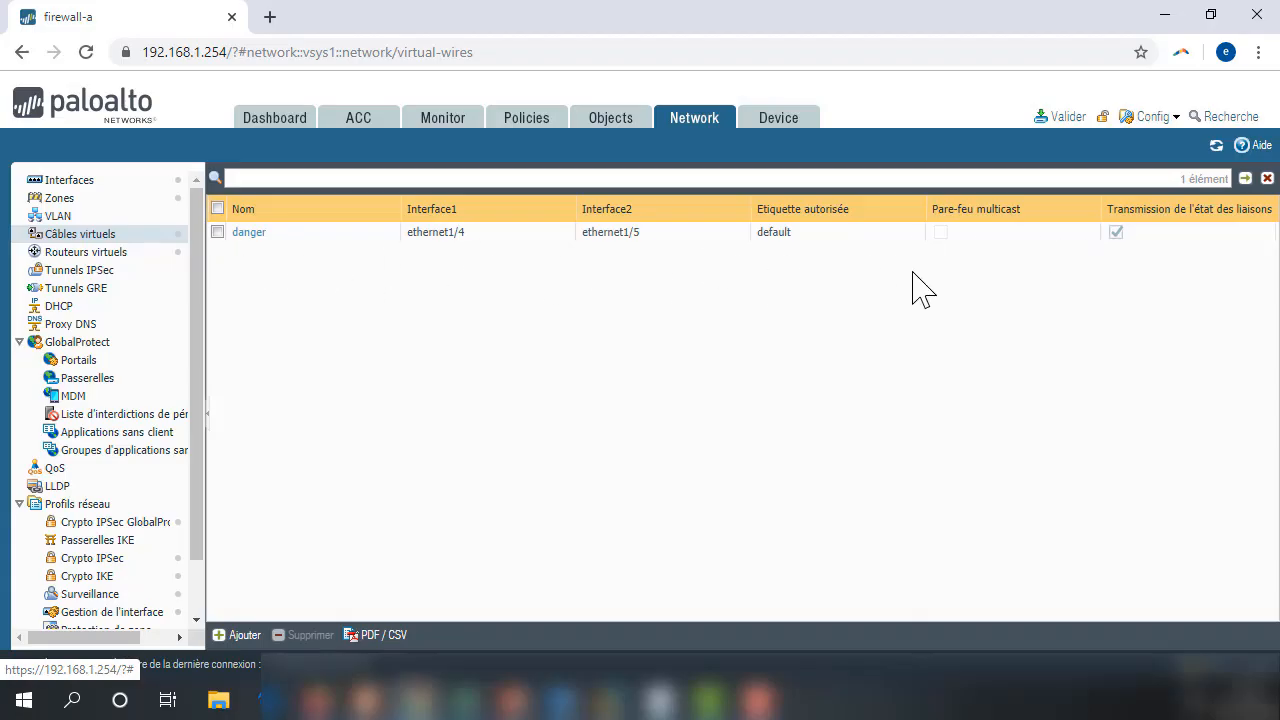
# - Examine the virtual wire and security zone assignments of ethernet1/4 and ethernet1/5 in the Ethernet interface settings
pyautogui.click(63, 181)
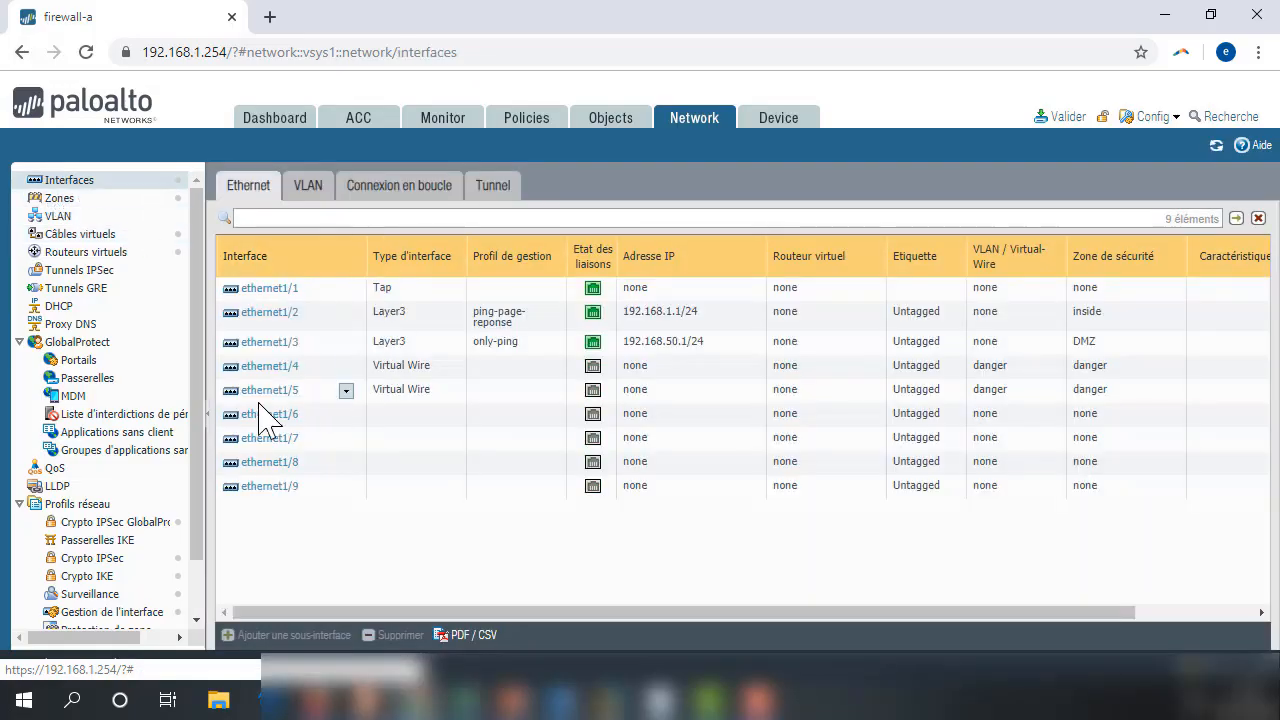
pyautogui.click(263, 370)
pyautogui.click(264, 370)
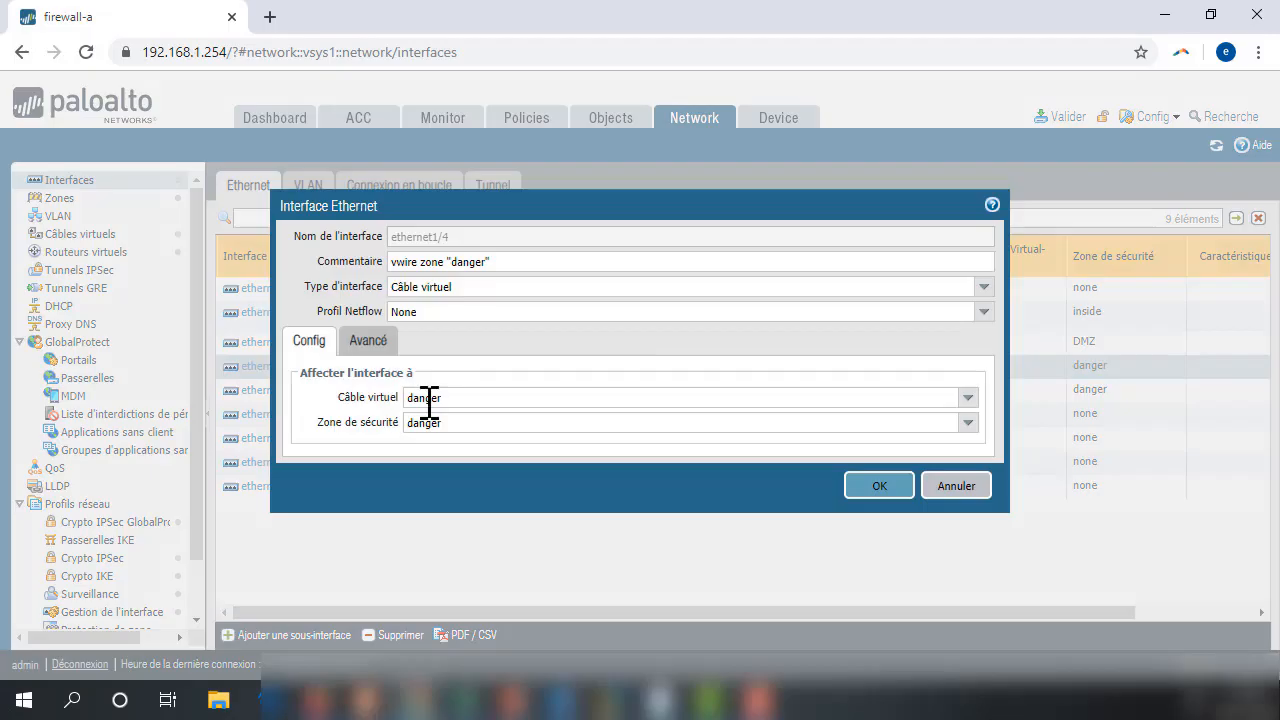
pyautogui.moveTo(460, 403); pyautogui.dragTo(397, 397)
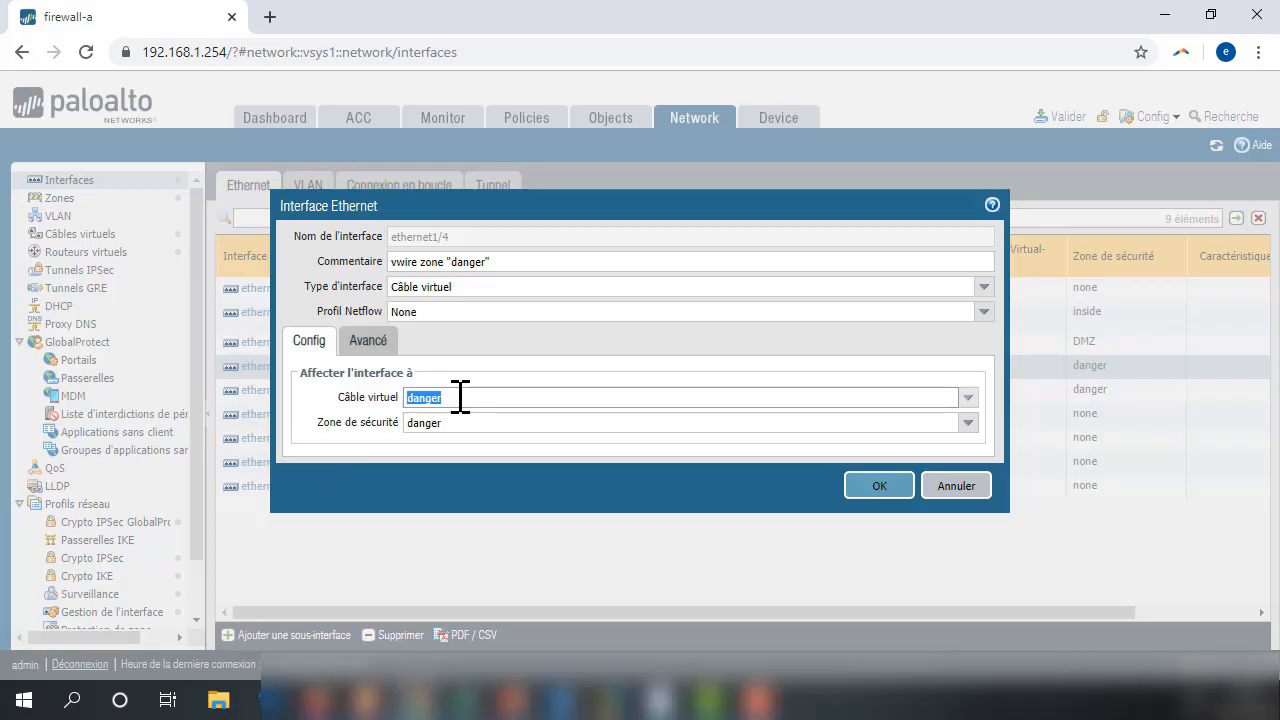
pyautogui.click(968, 398)
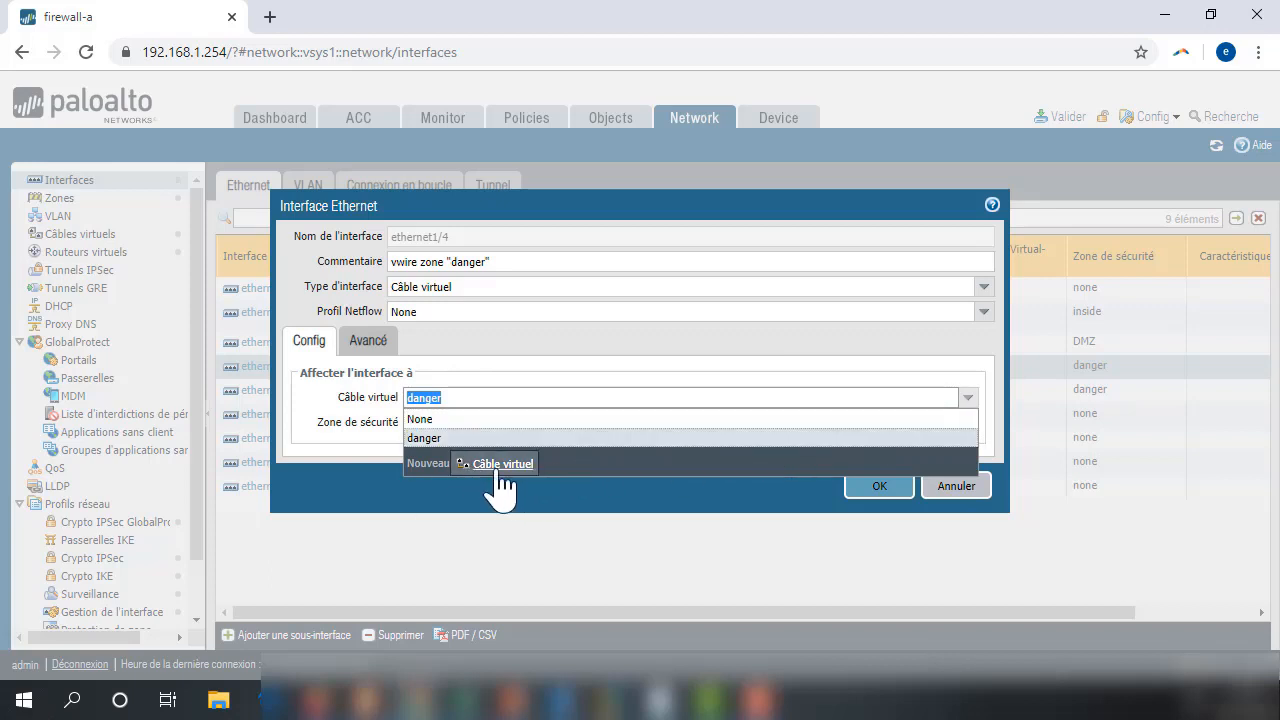
pyautogui.click(688, 515)
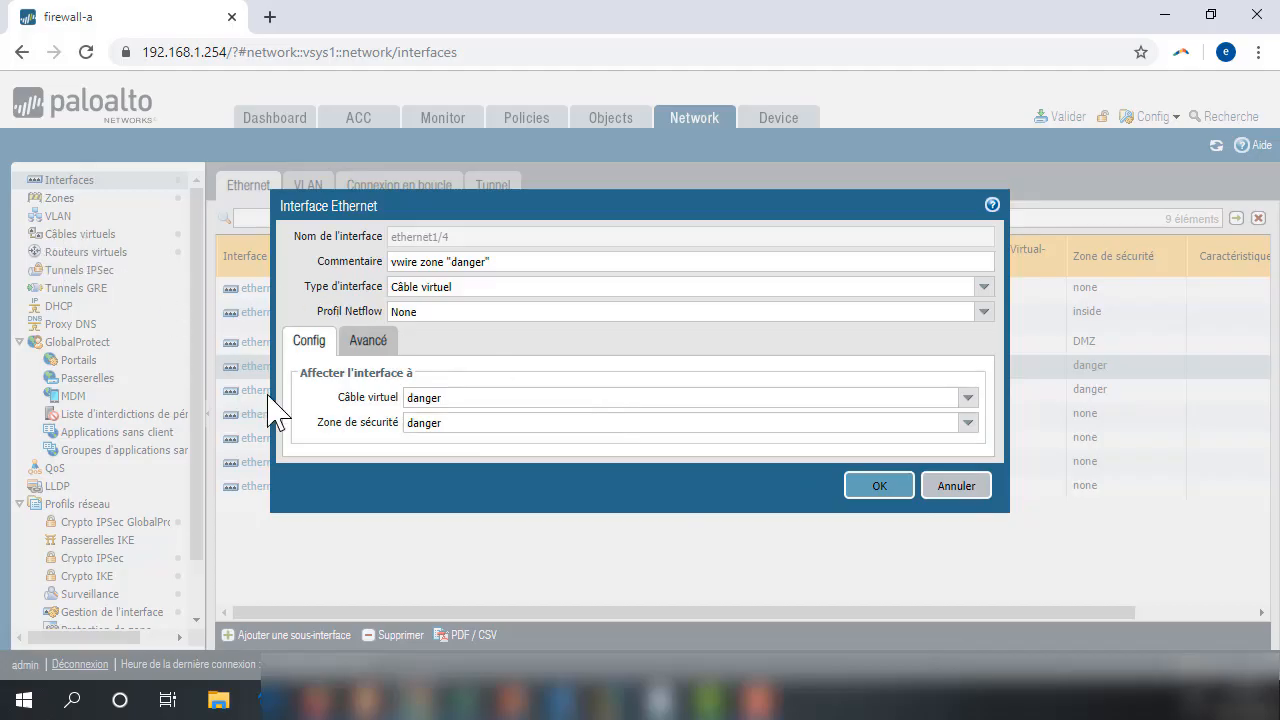
pyautogui.click(957, 487)
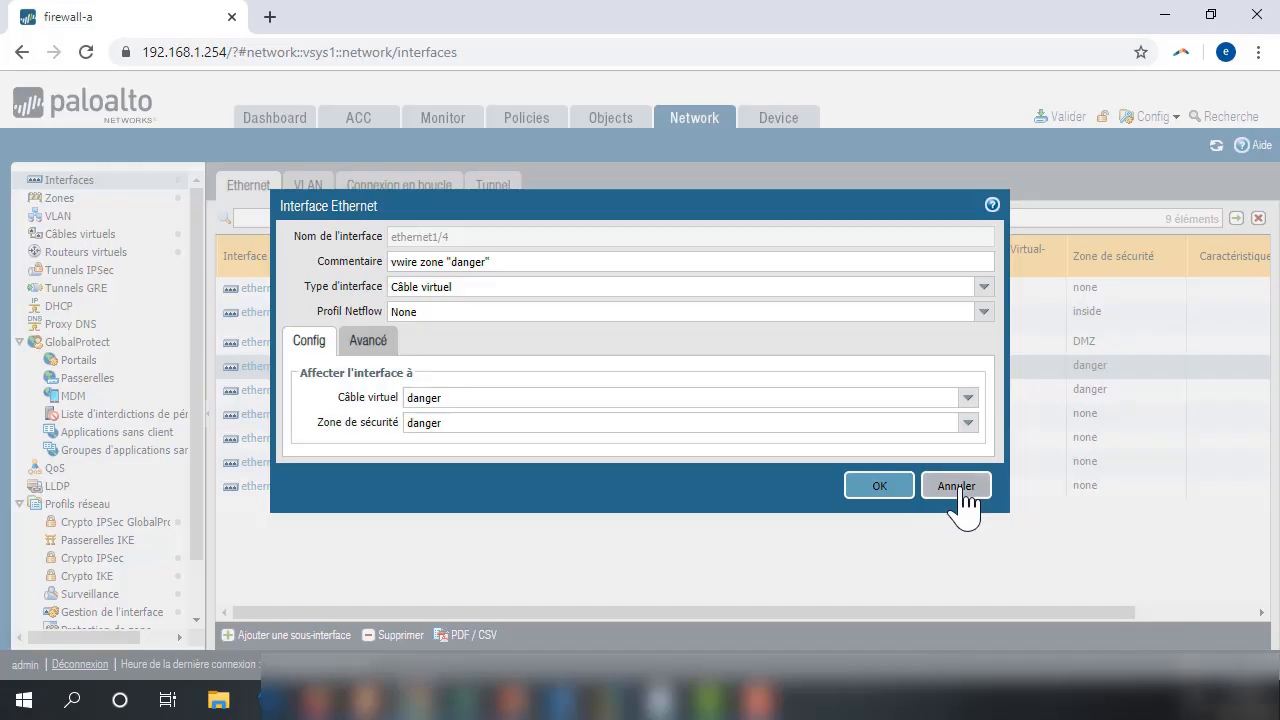
pyautogui.click(282, 395)
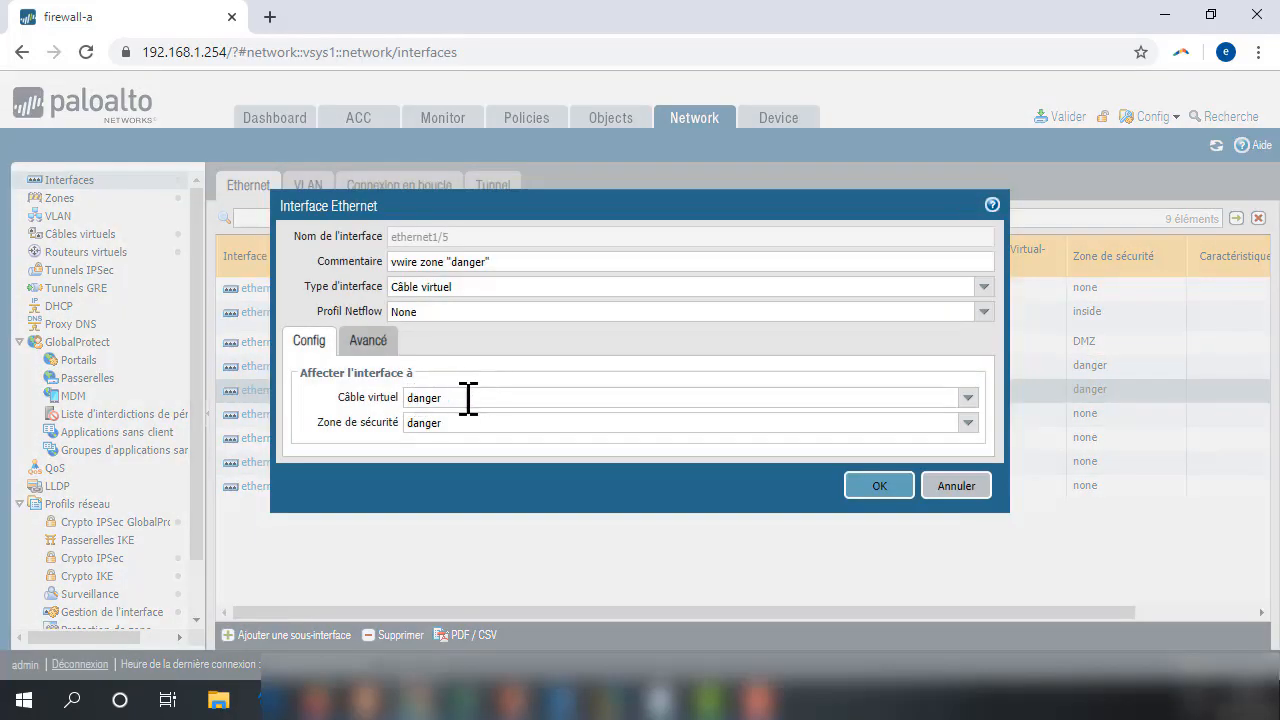
pyautogui.click(955, 486)
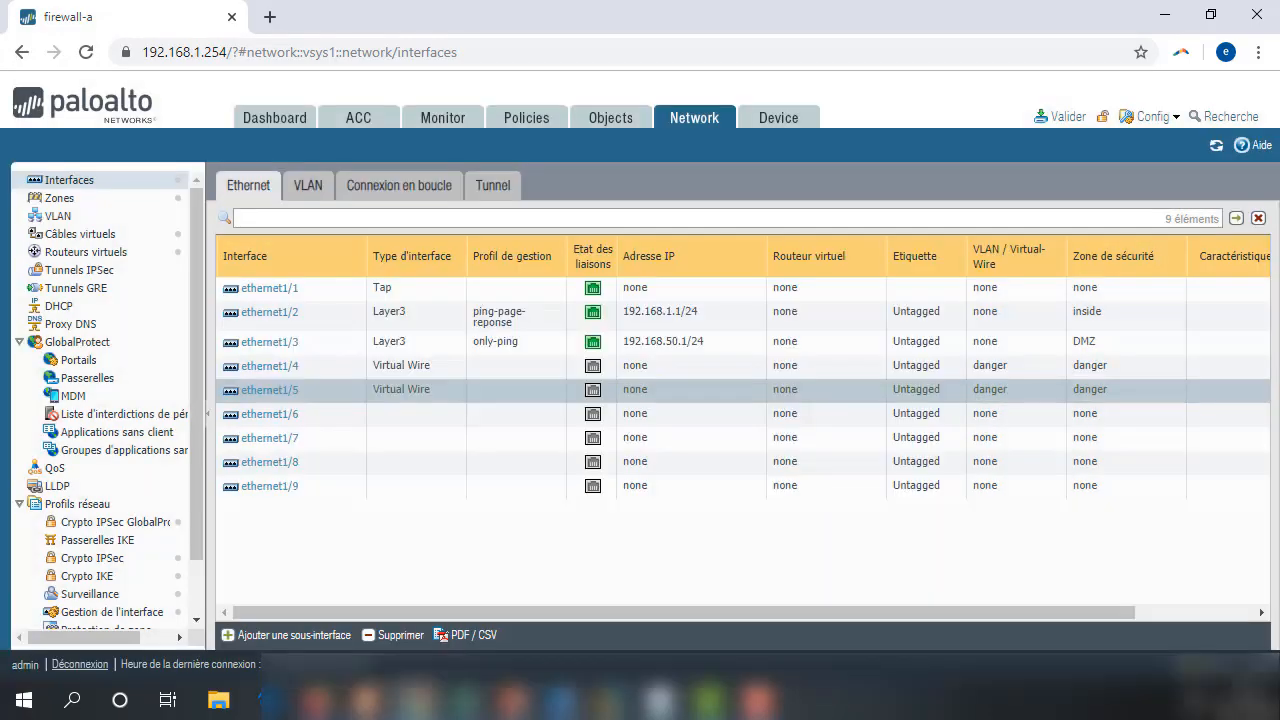
# - Try to add a virtual wire subinterface numbered 1 under ethernet1/5 and assign it to security zone danger
pyautogui.click(758, 700)
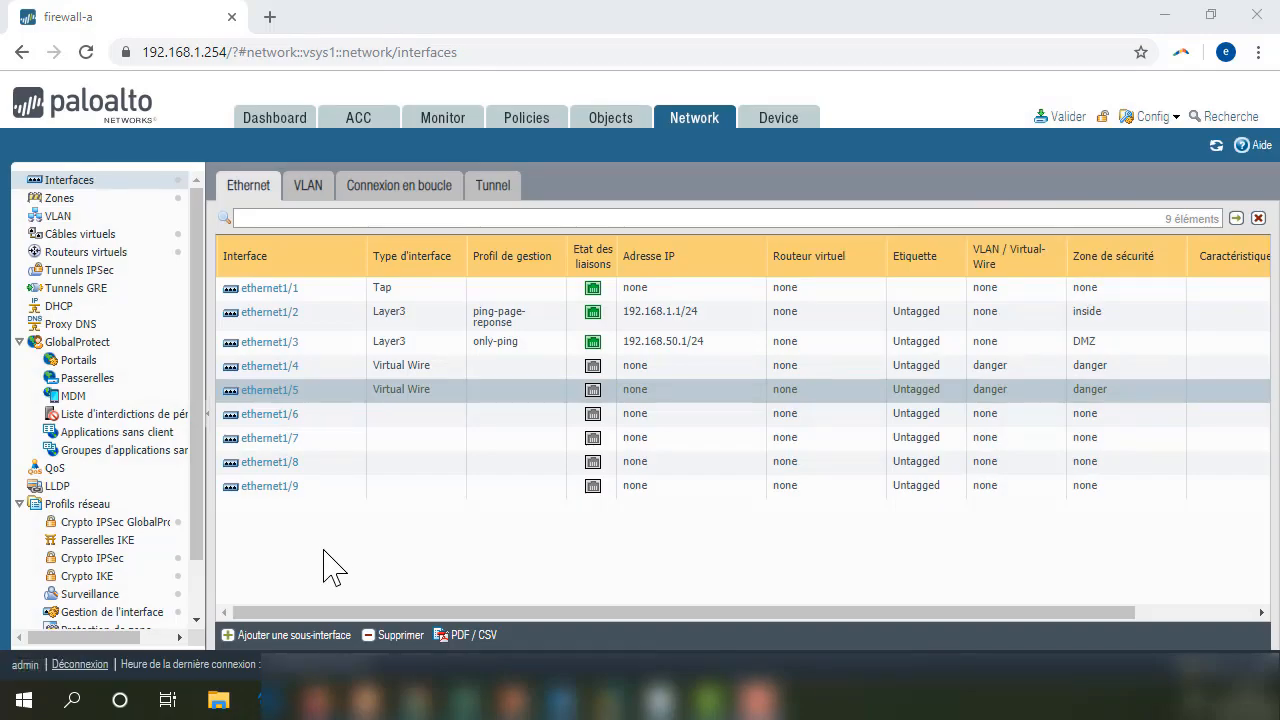
pyautogui.click(313, 638)
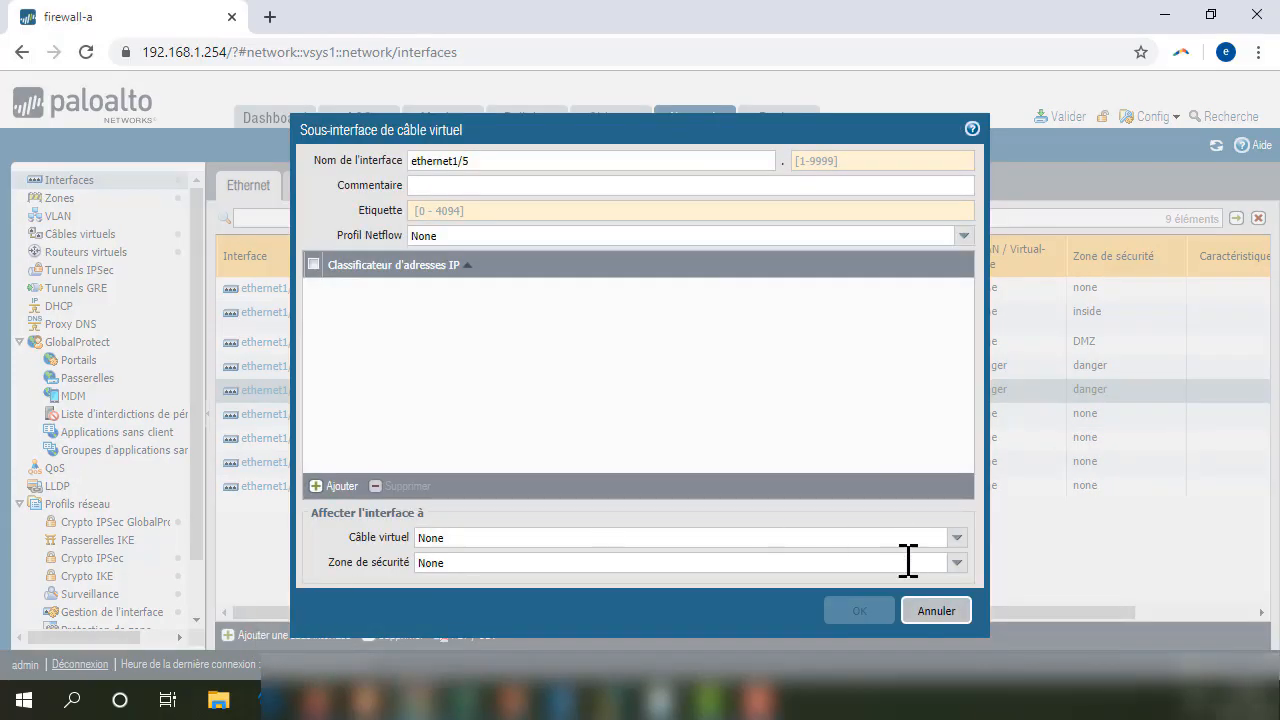
pyautogui.click(936, 610)
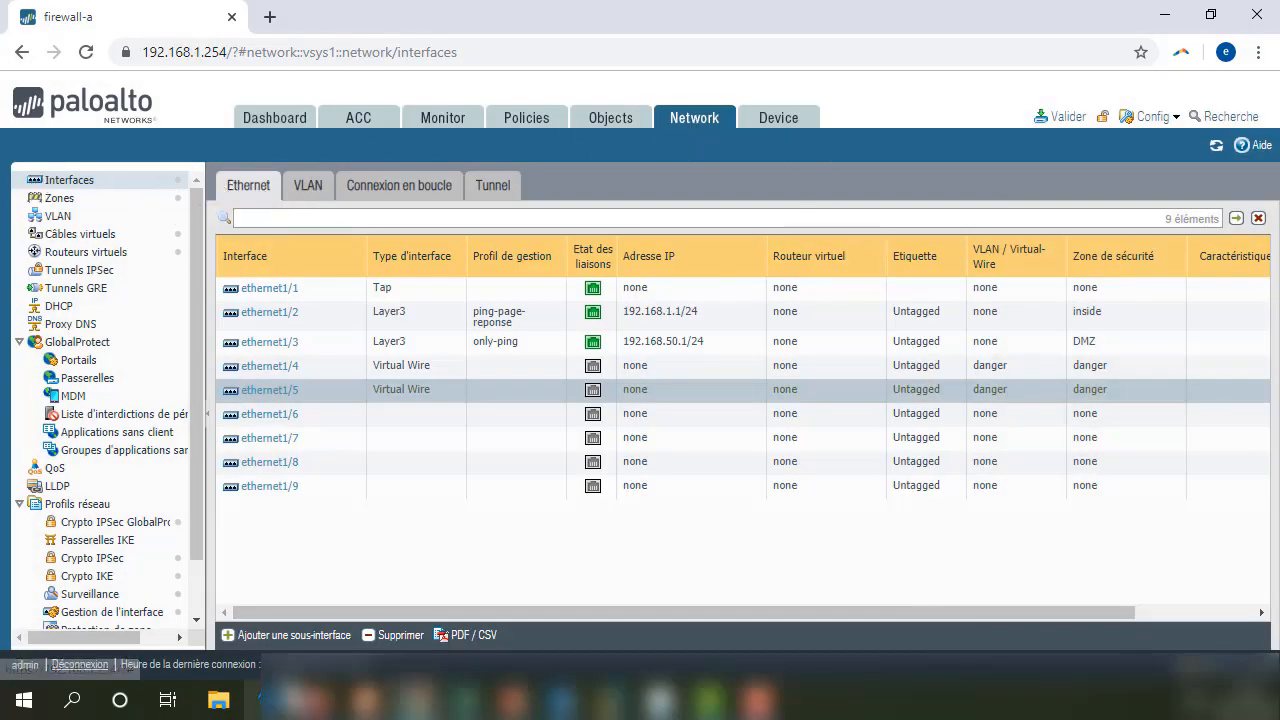
pyautogui.click(295, 636)
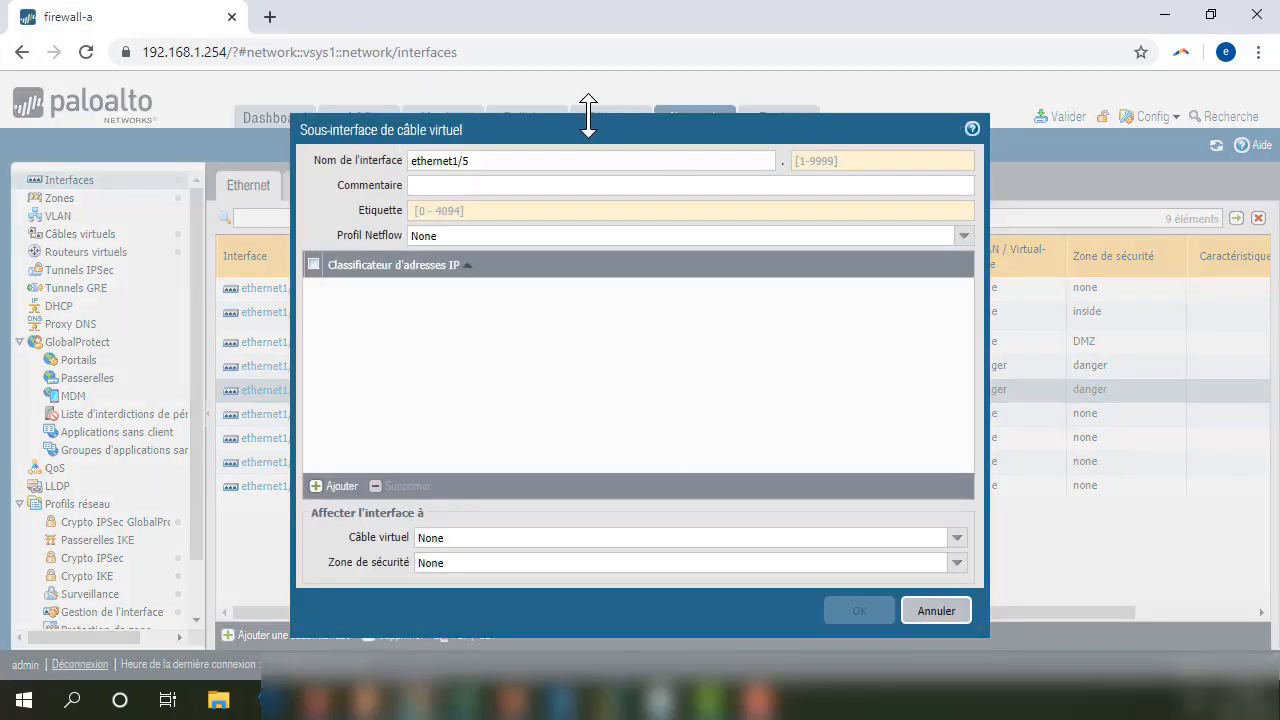
pyautogui.moveTo(526, 126); pyautogui.dragTo(588, 103)
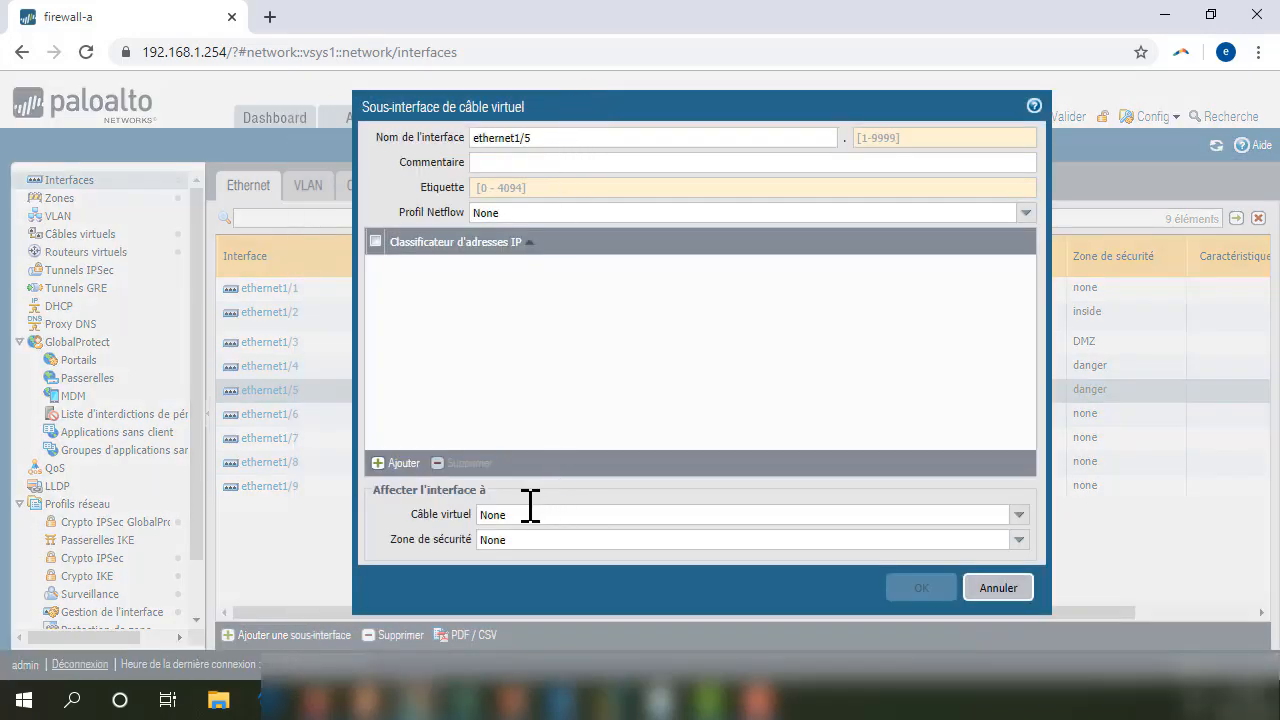
pyautogui.click(889, 139)
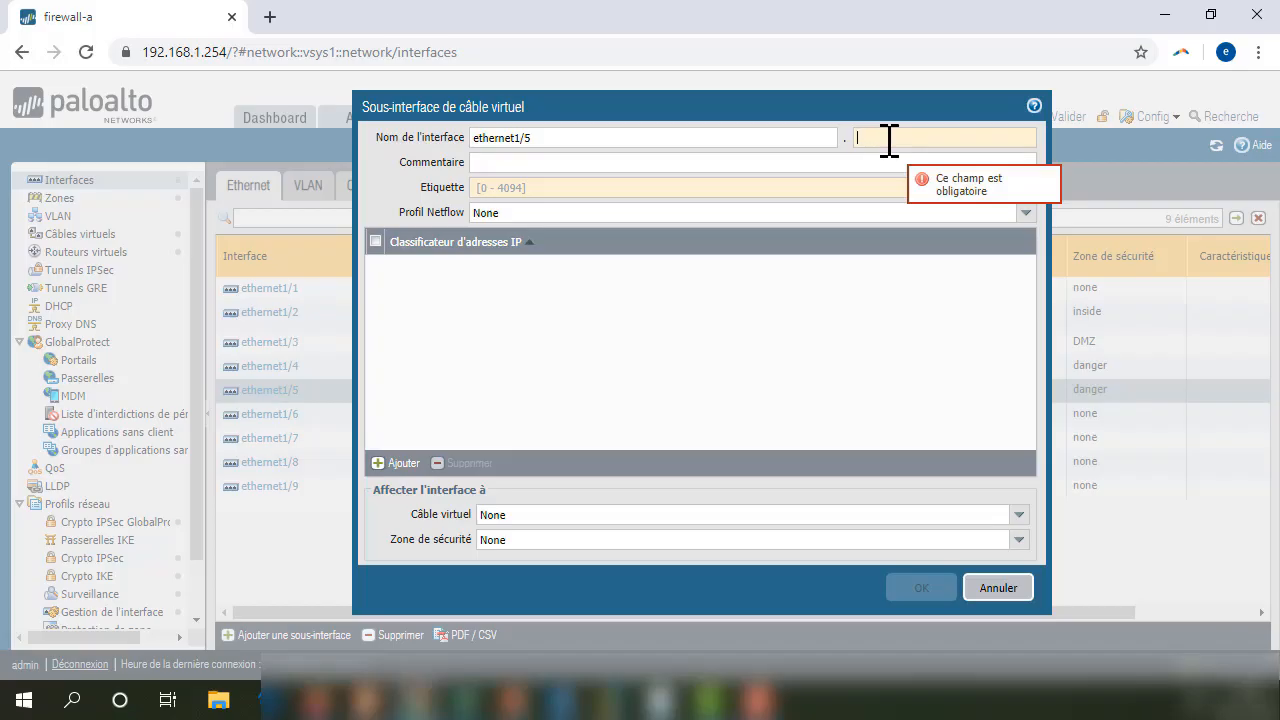
pyautogui.write('1')
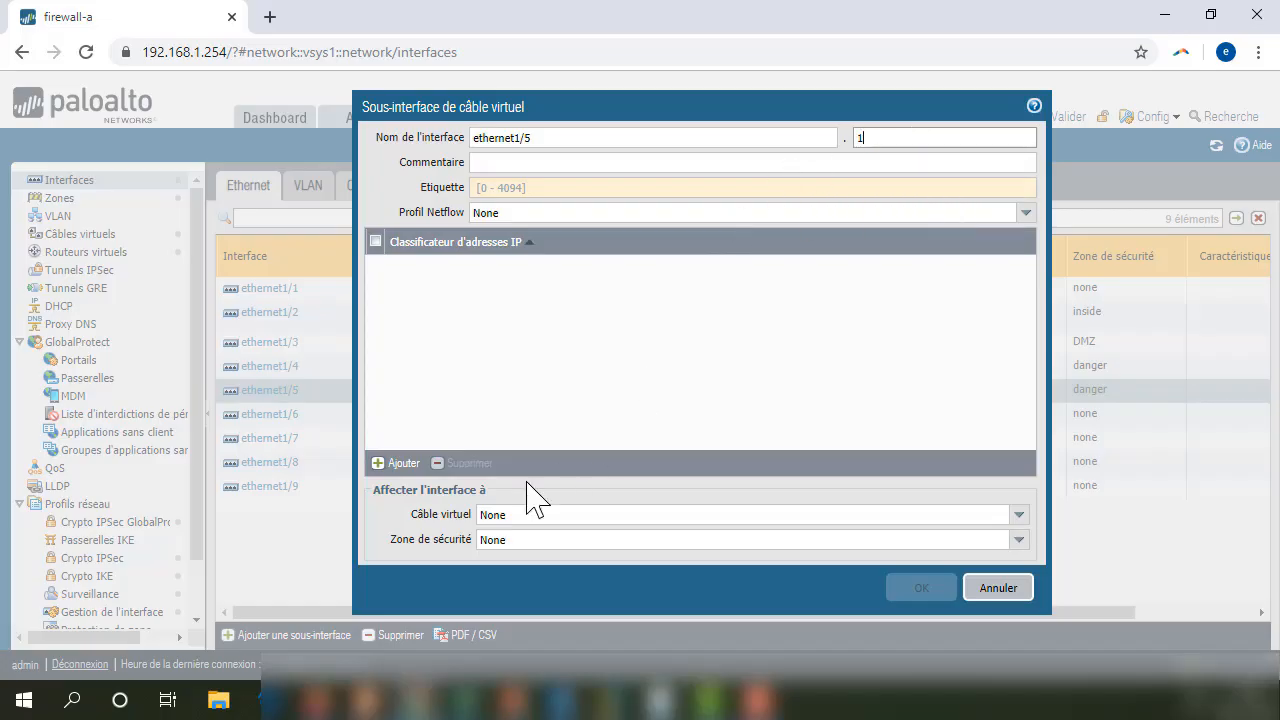
pyautogui.click(534, 515)
pyautogui.click(1027, 523)
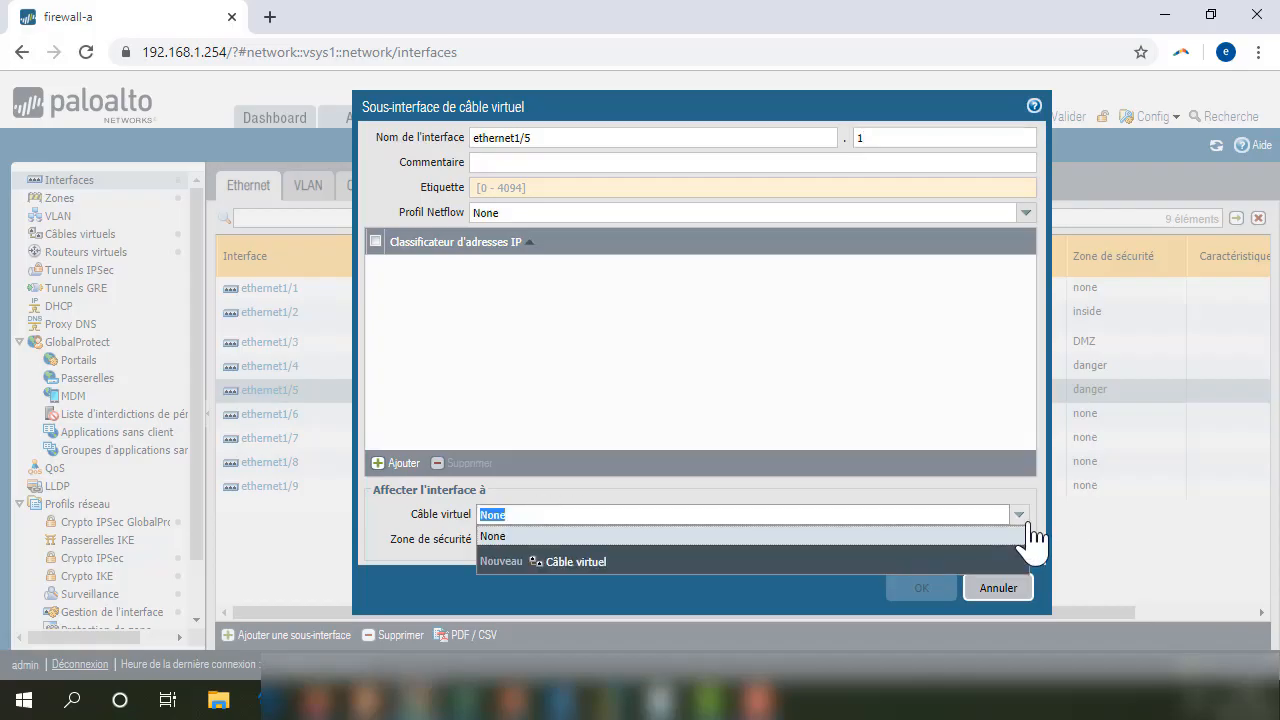
pyautogui.click(1020, 535)
pyautogui.click(1019, 545)
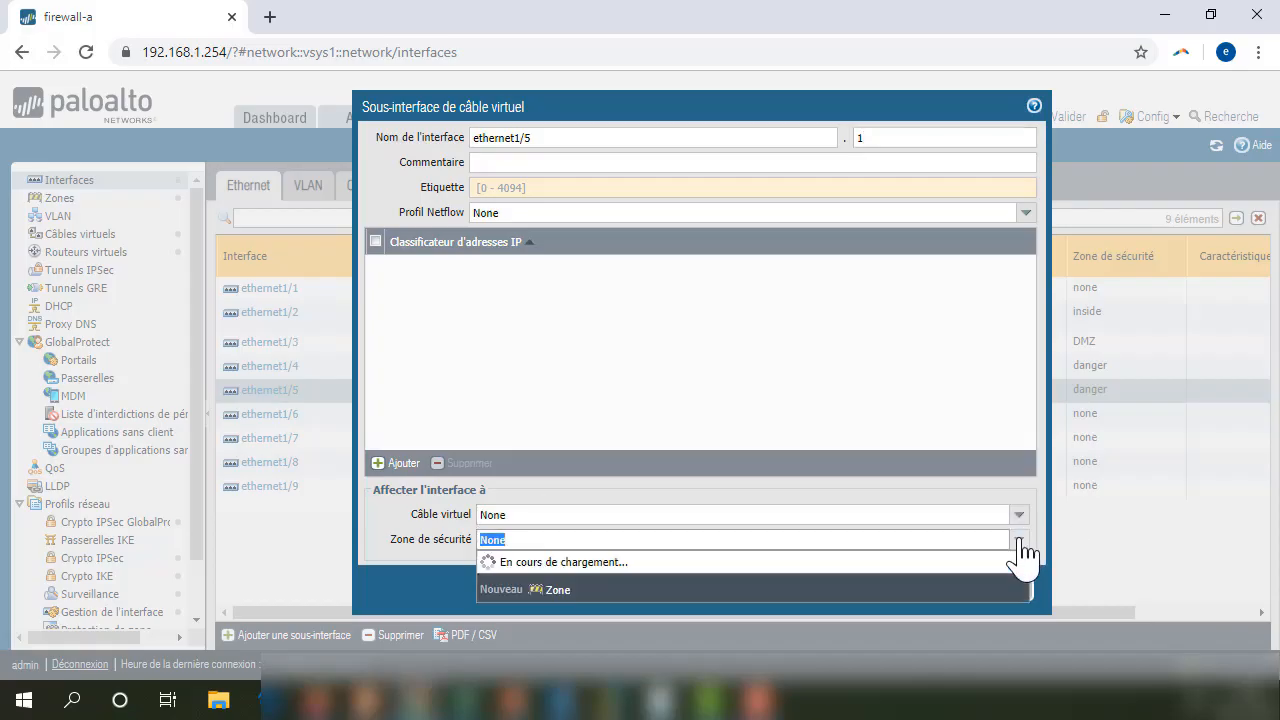
pyautogui.click(492, 581)
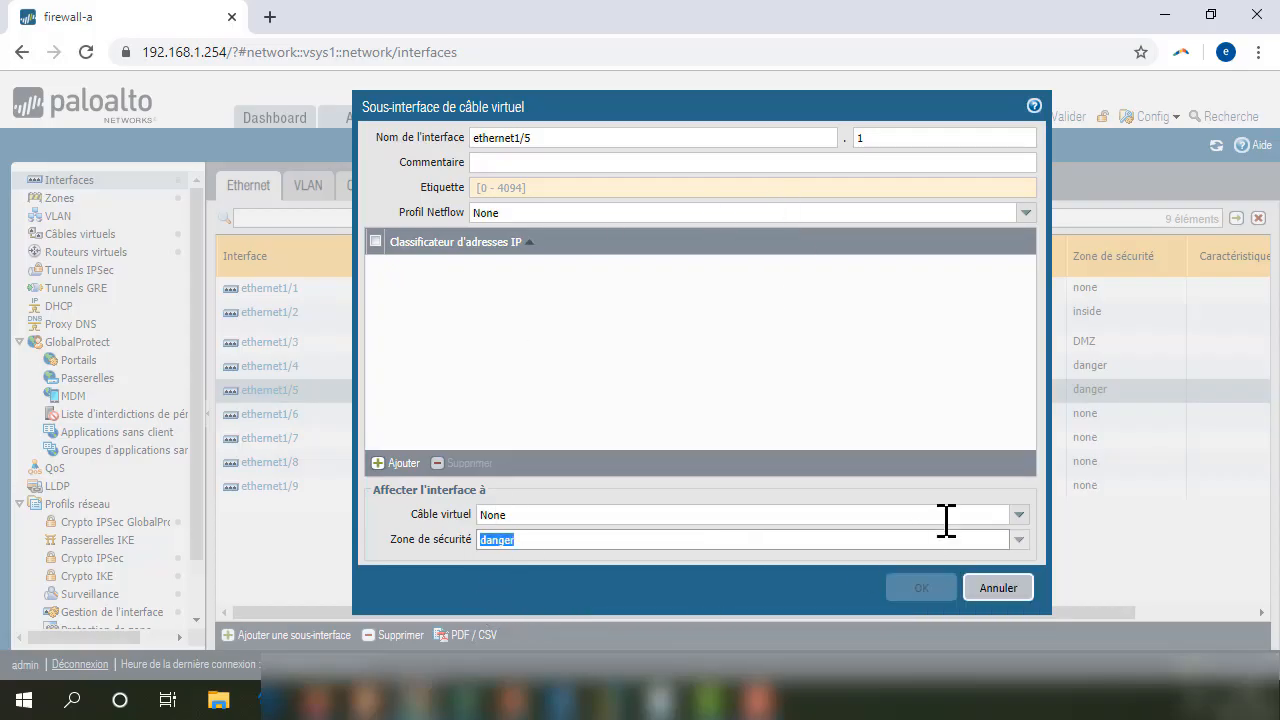
# - Try creating a new virtual wire for the ethernet1/5 subinterface, and discard both the wire and the subinterface
pyautogui.click(1019, 515)
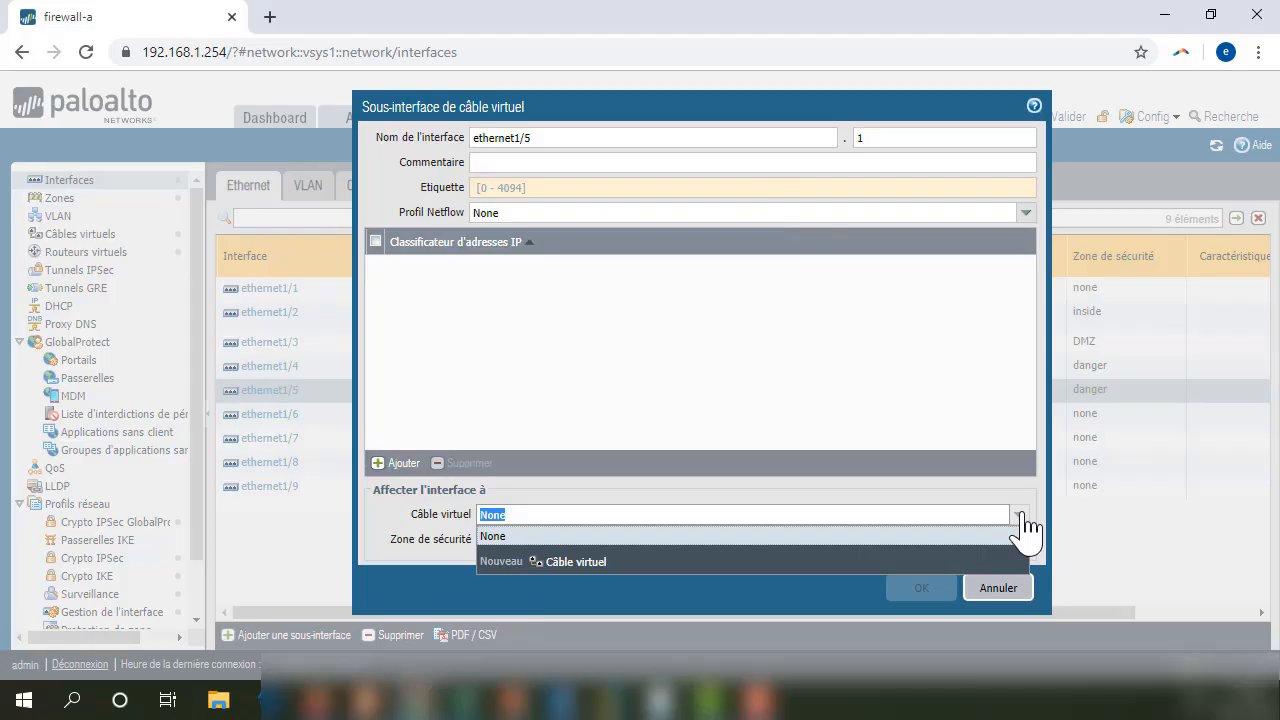
pyautogui.click(560, 562)
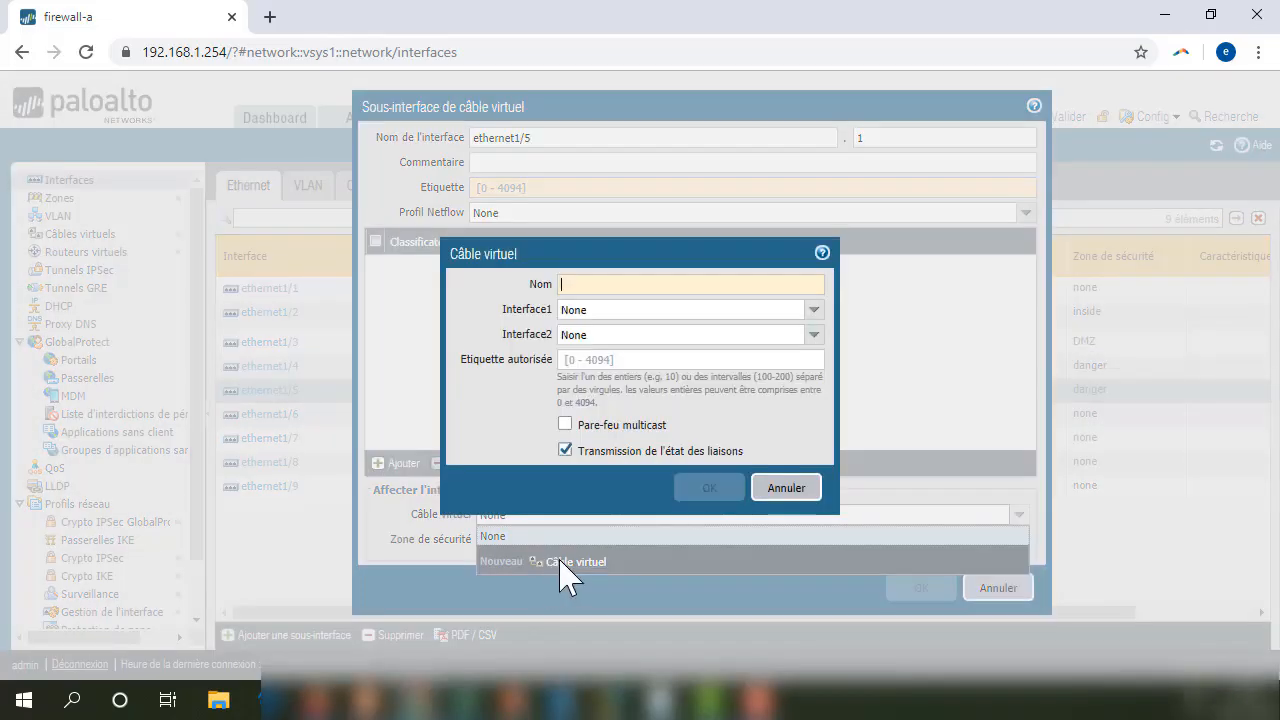
pyautogui.click(614, 310)
pyautogui.click(815, 310)
pyautogui.click(817, 312)
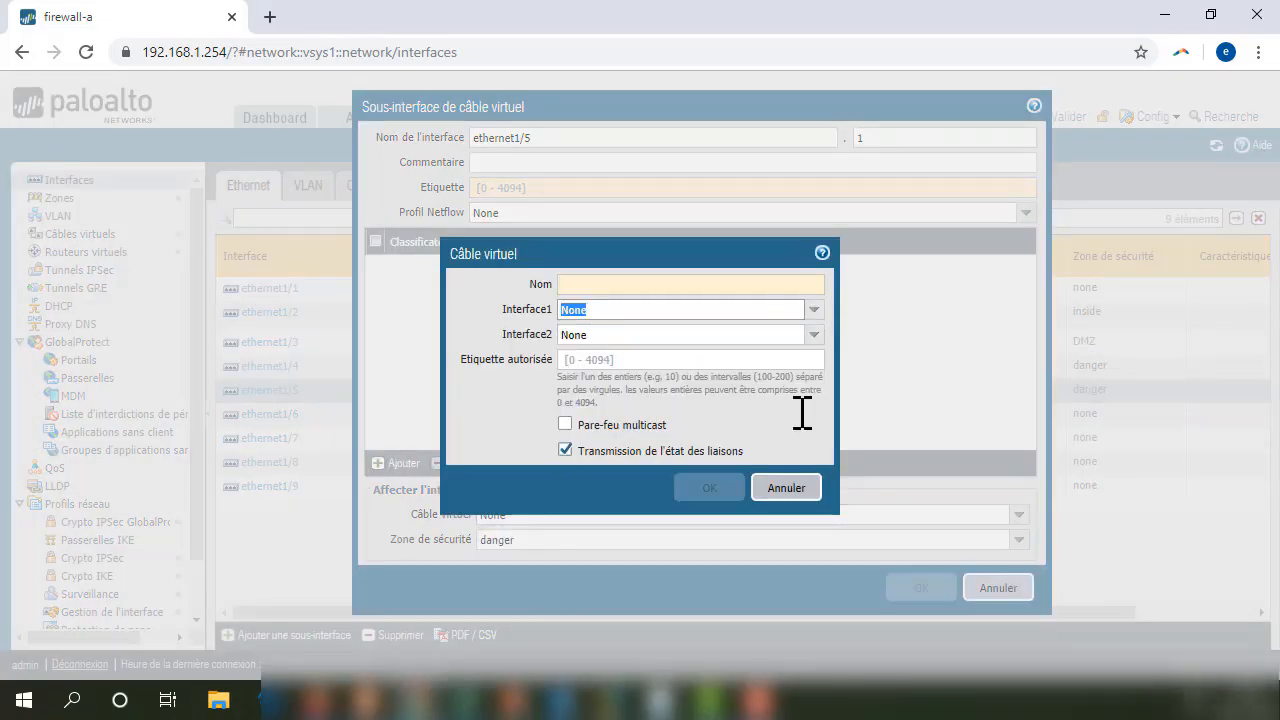
pyautogui.click(800, 490)
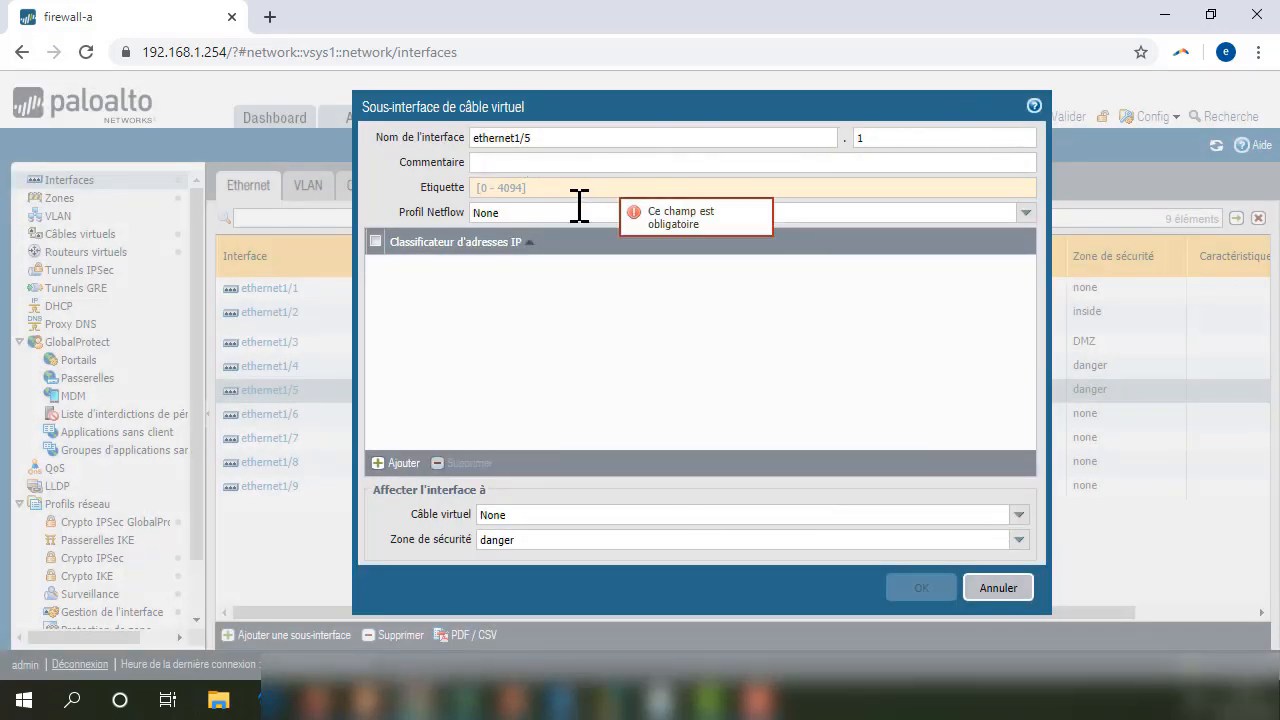
pyautogui.click(1000, 590)
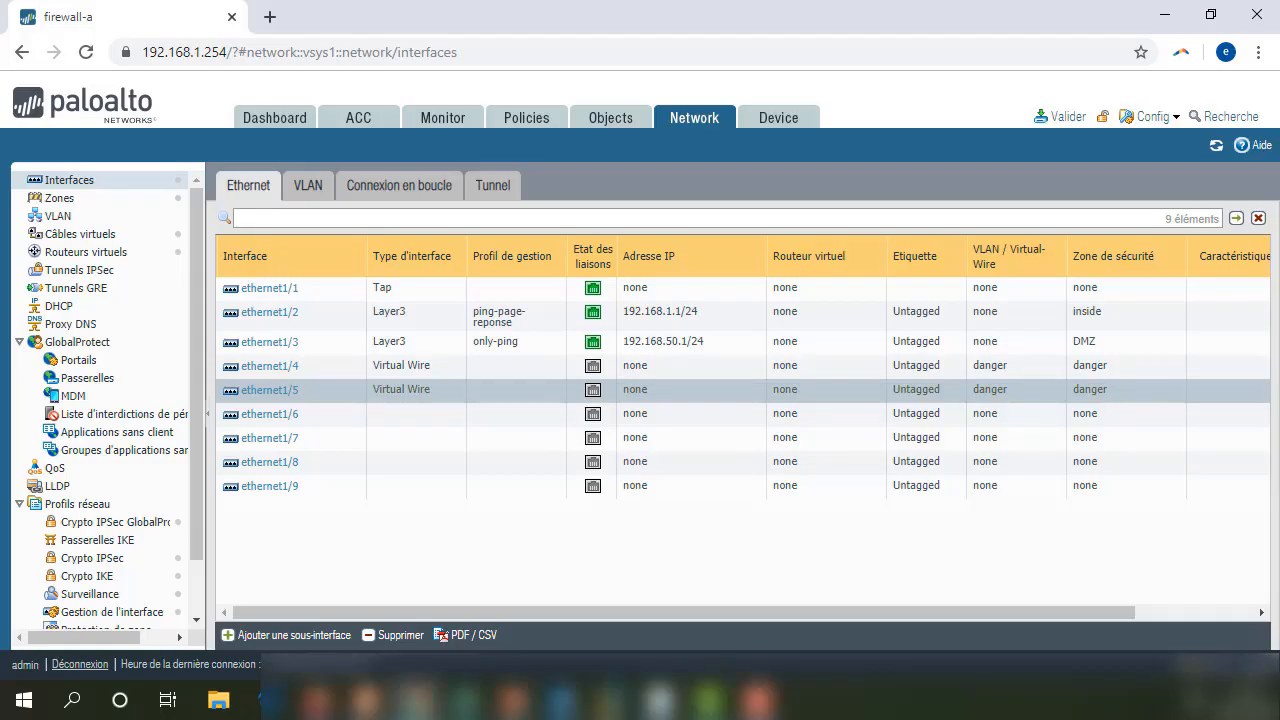
pyautogui.click(758, 700)
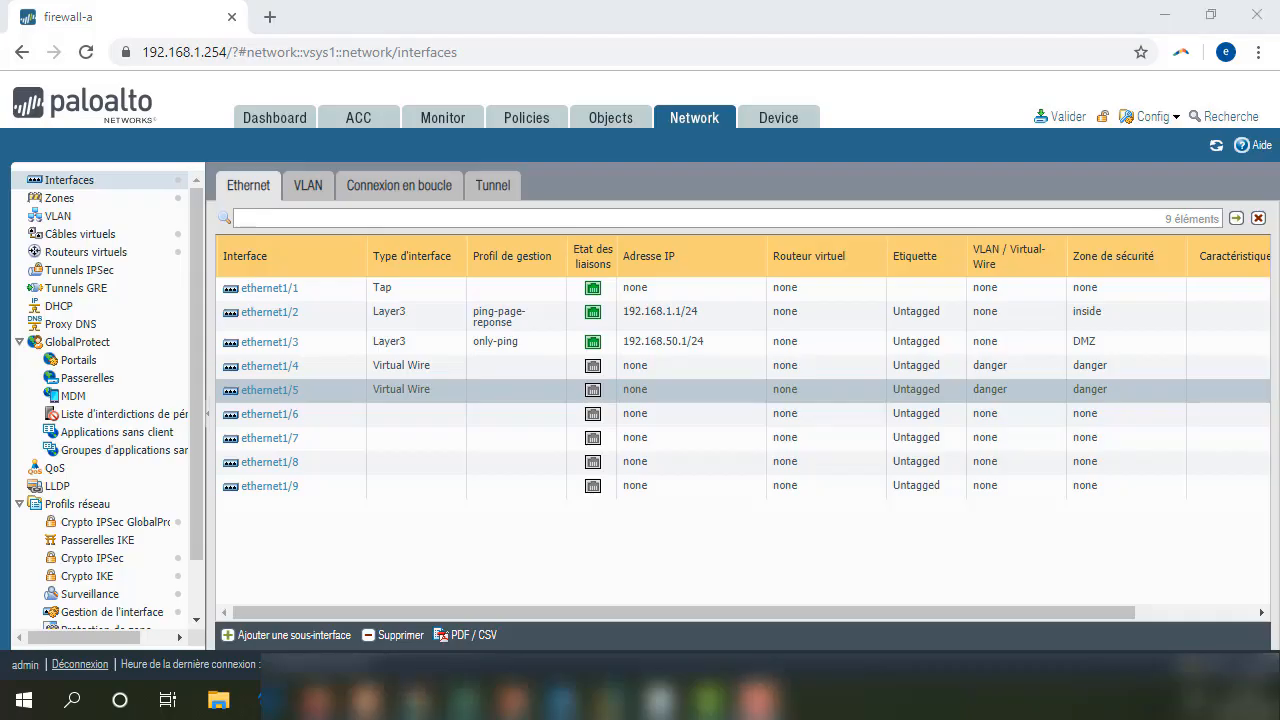
# - Open the ethernet1/6 interface settings and enter "security TAP" as its comment
pyautogui.click(270, 414)
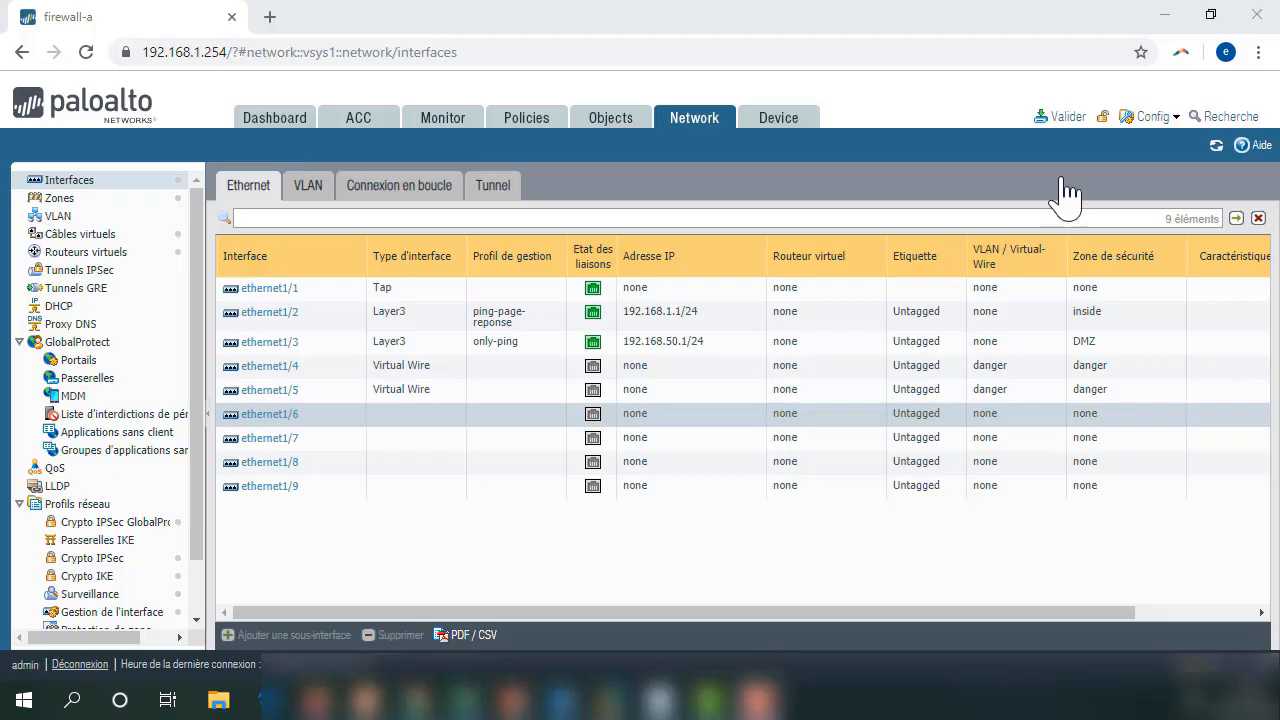
pyautogui.click(276, 424)
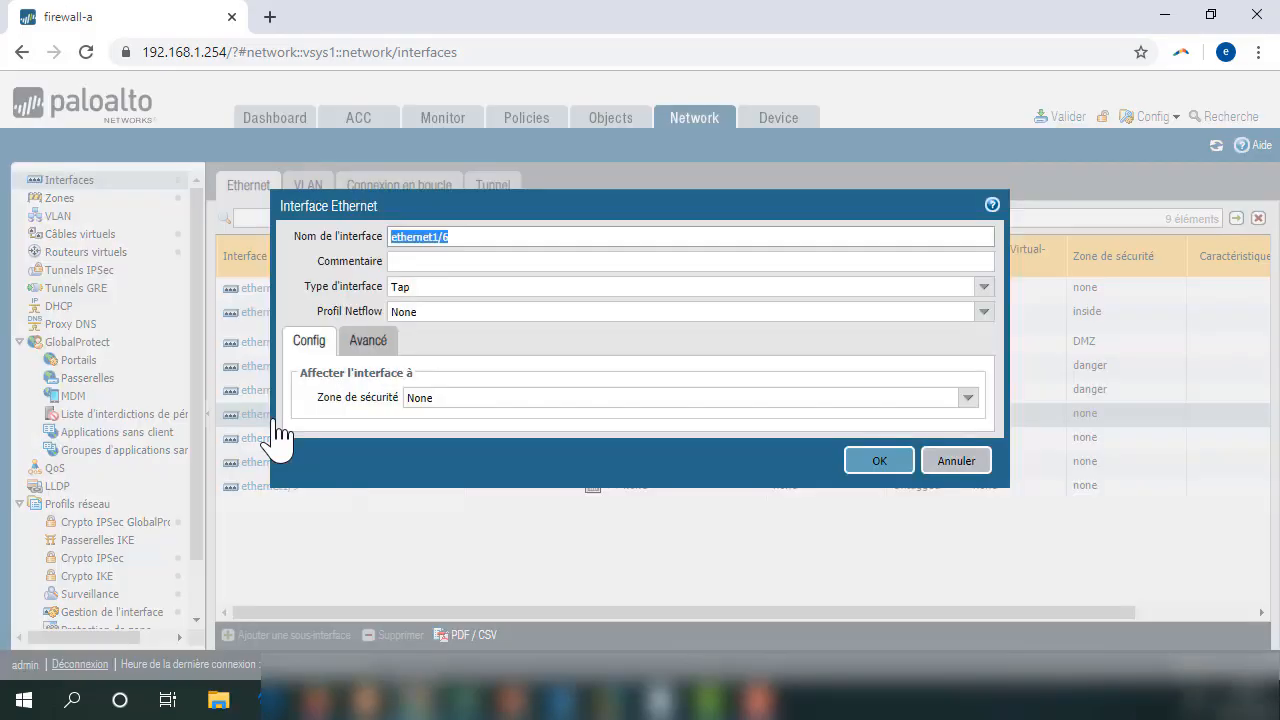
pyautogui.click(421, 262)
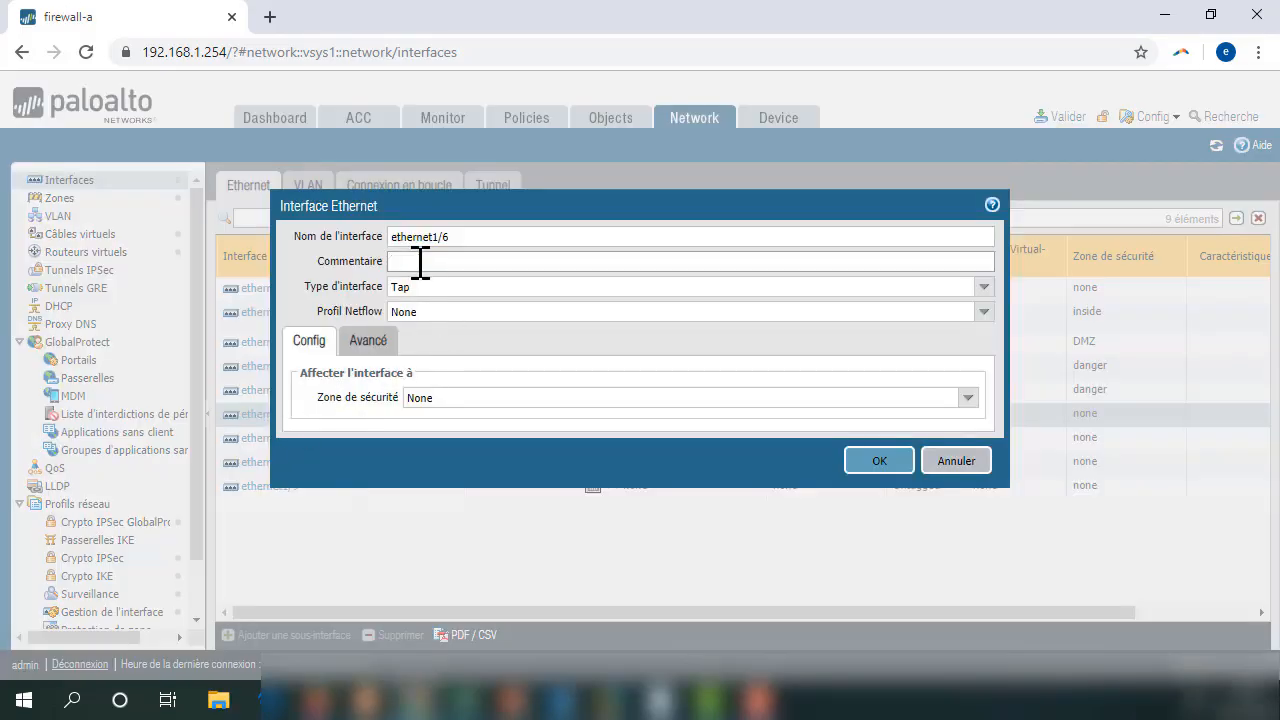
pyautogui.write('security TAP')
# - Create a Tap zone named Security Zone for ethernet1/6, with no log setting, and save the interface
pyautogui.click(466, 397)
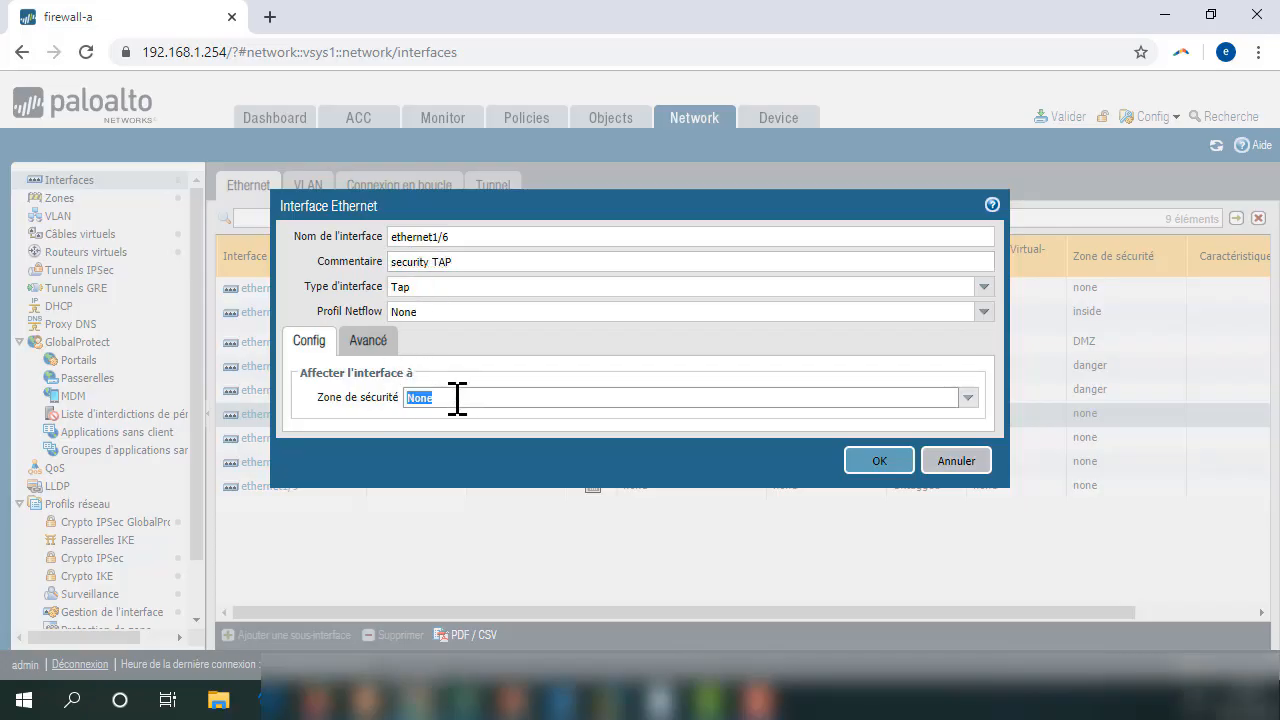
pyautogui.click(968, 398)
pyautogui.click(497, 446)
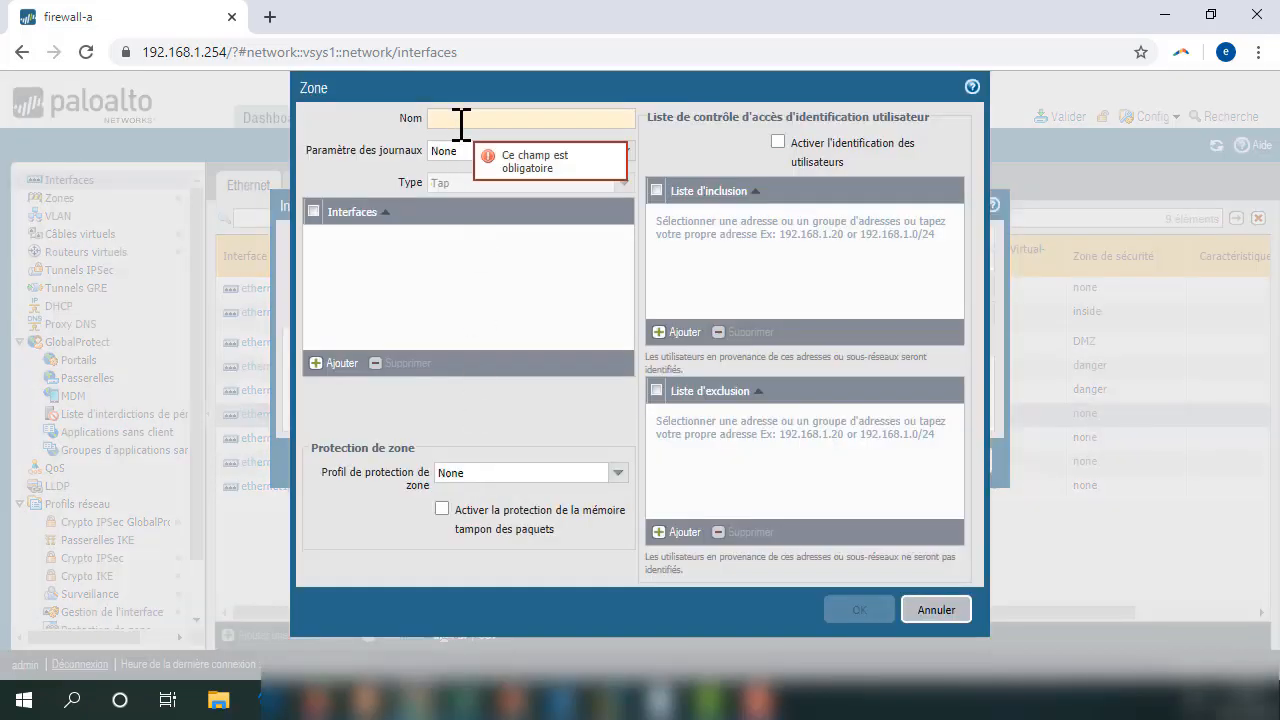
pyautogui.write('Sec')
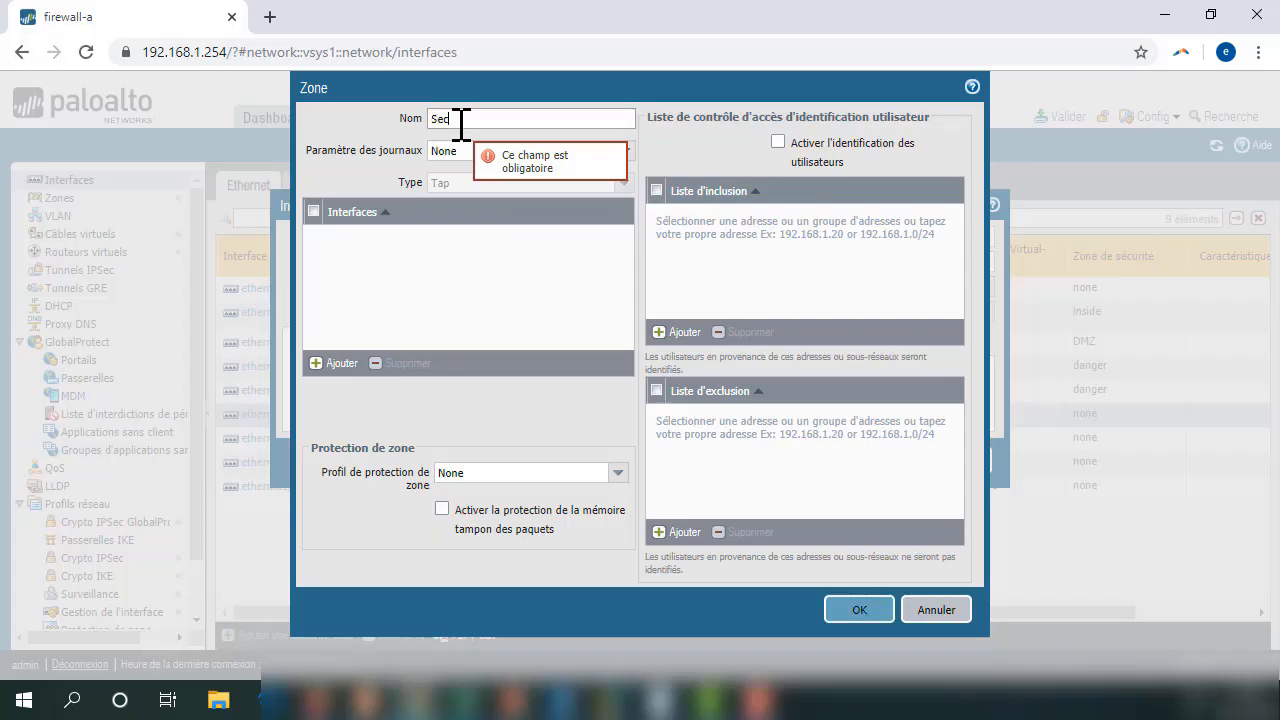
pyautogui.write('urity Zone')
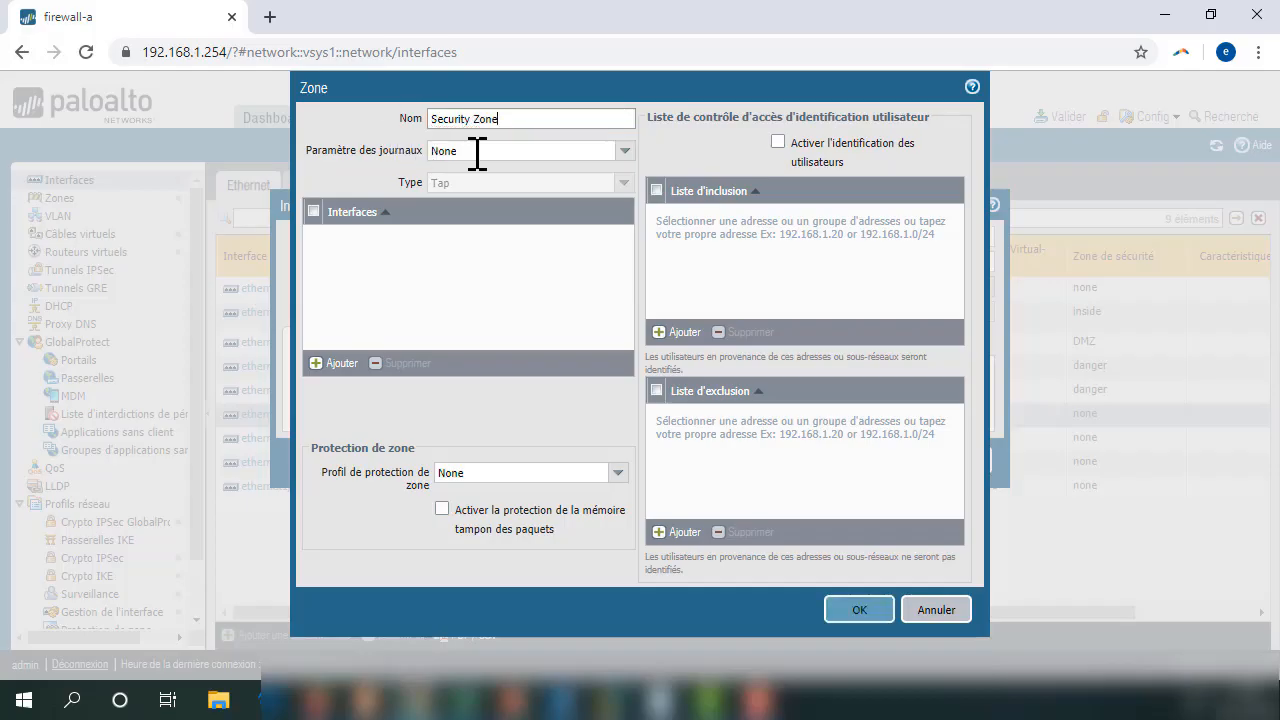
pyautogui.click(624, 152)
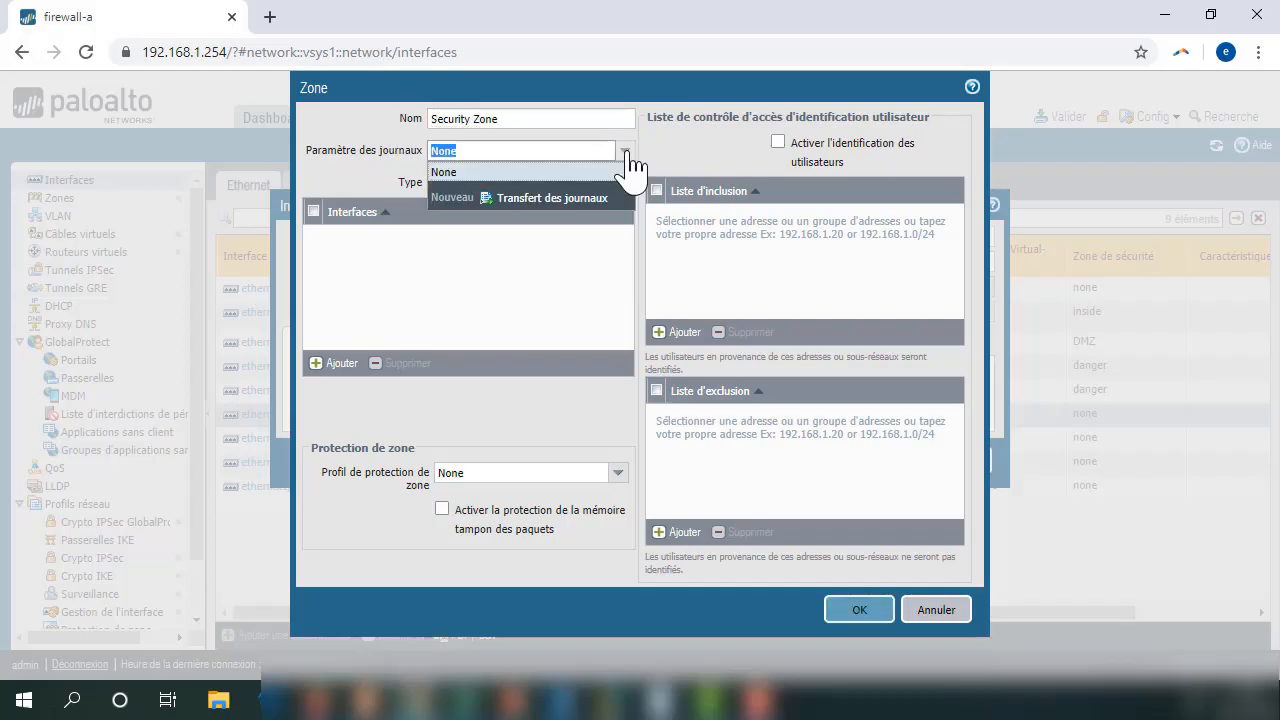
pyautogui.click(350, 196)
pyautogui.click(852, 606)
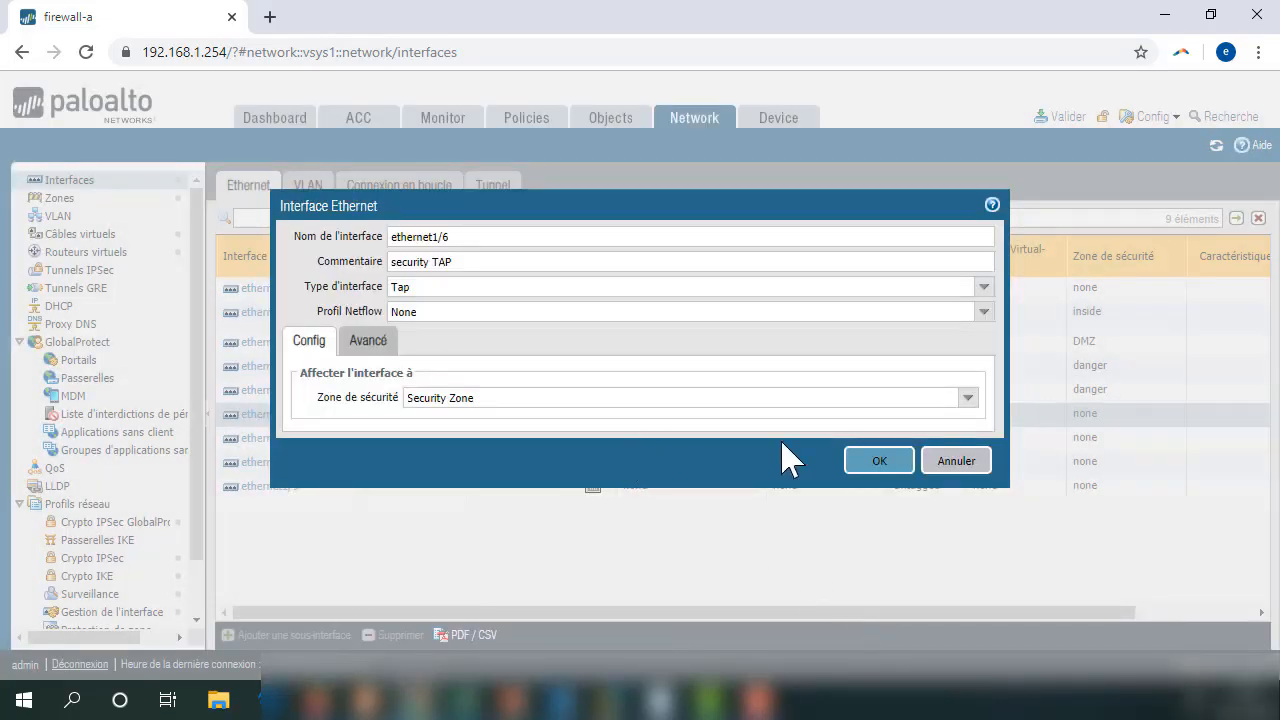
pyautogui.click(872, 470)
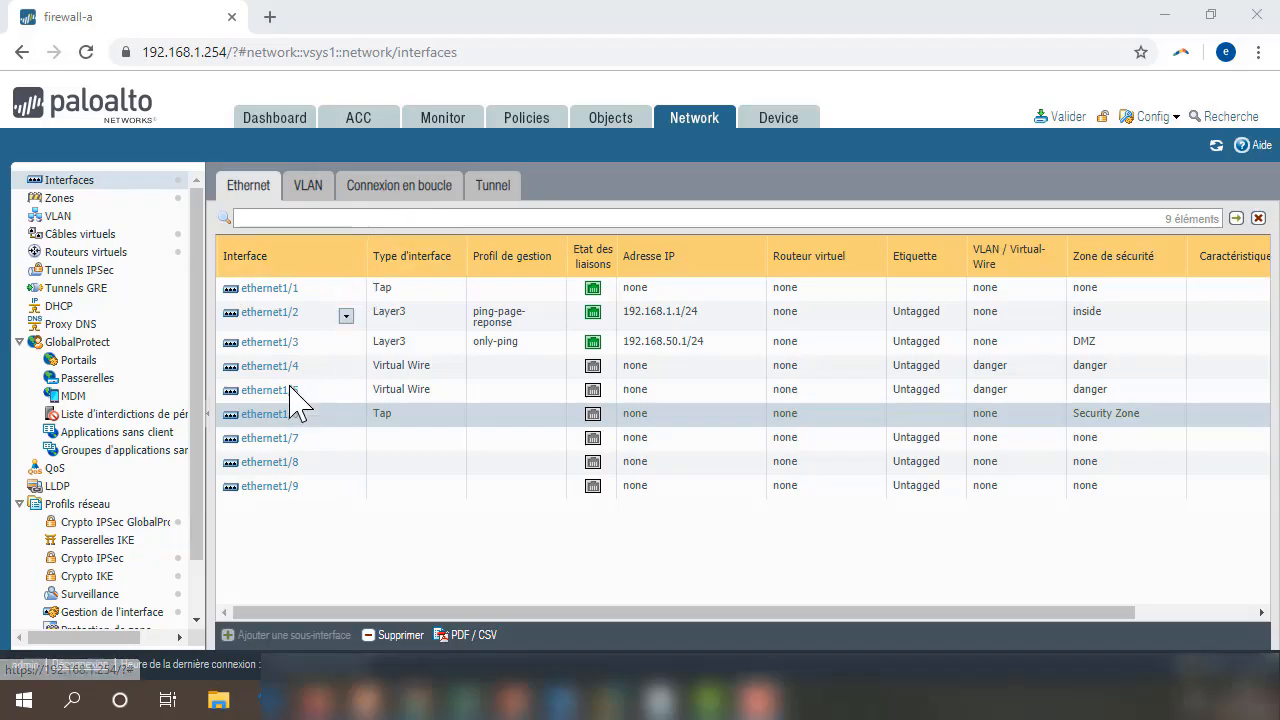
pyautogui.click(364, 597)
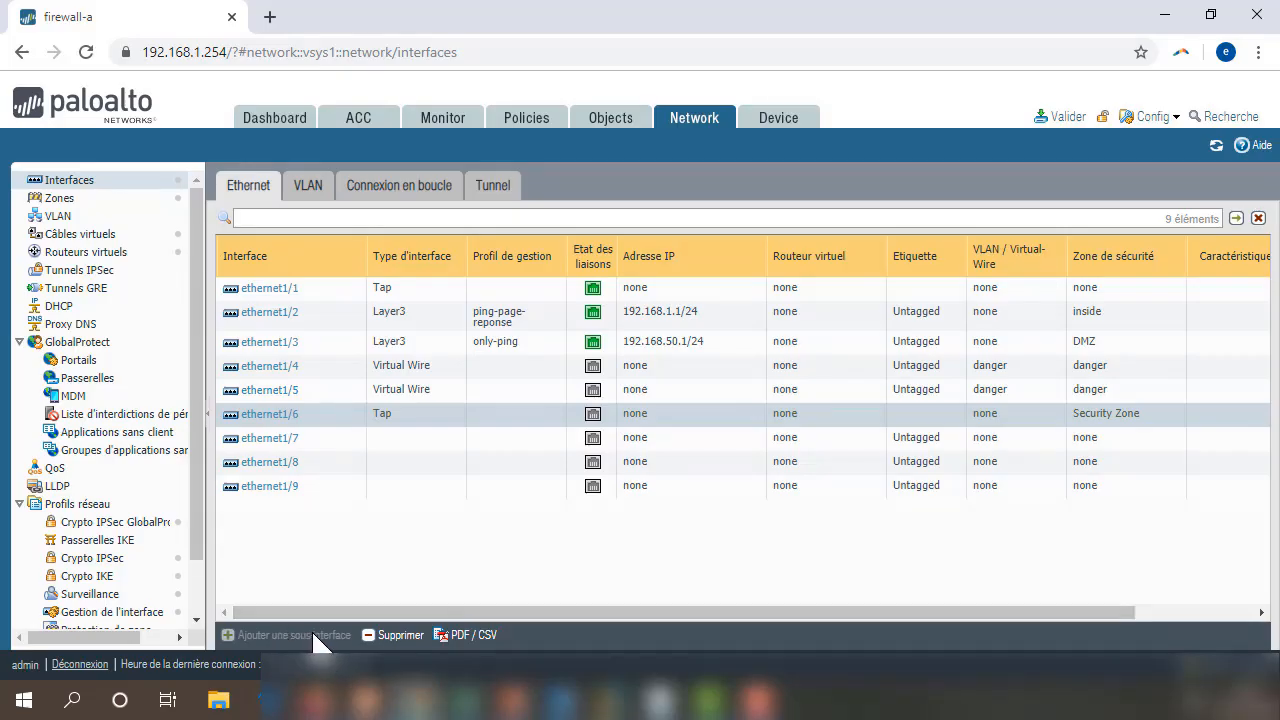
pyautogui.click(269, 439)
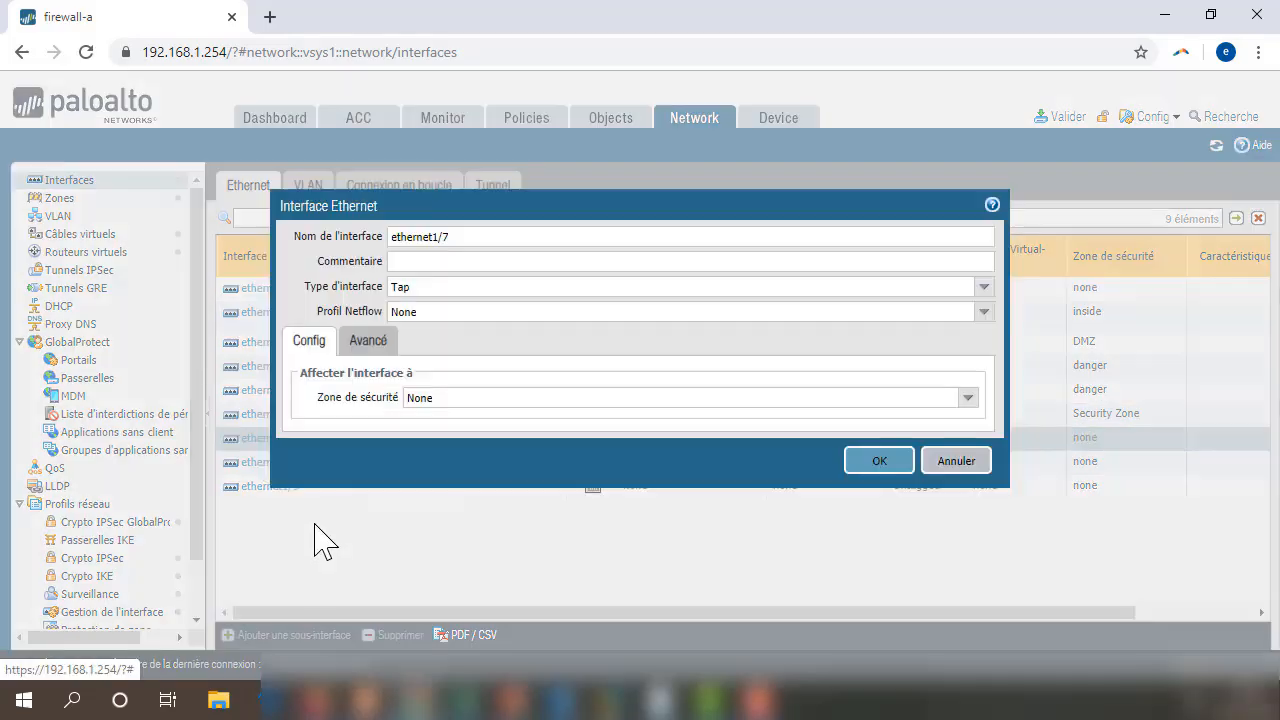
pyautogui.click(955, 461)
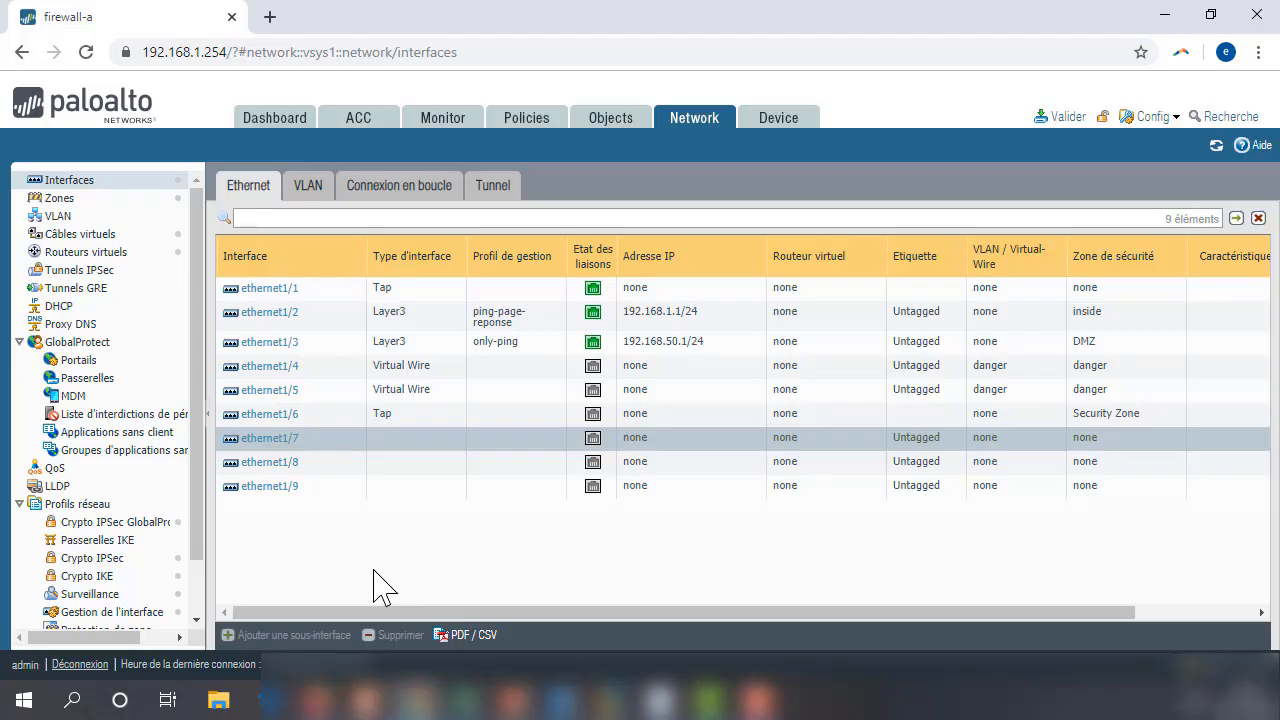
pyautogui.click(310, 190)
pyautogui.click(248, 188)
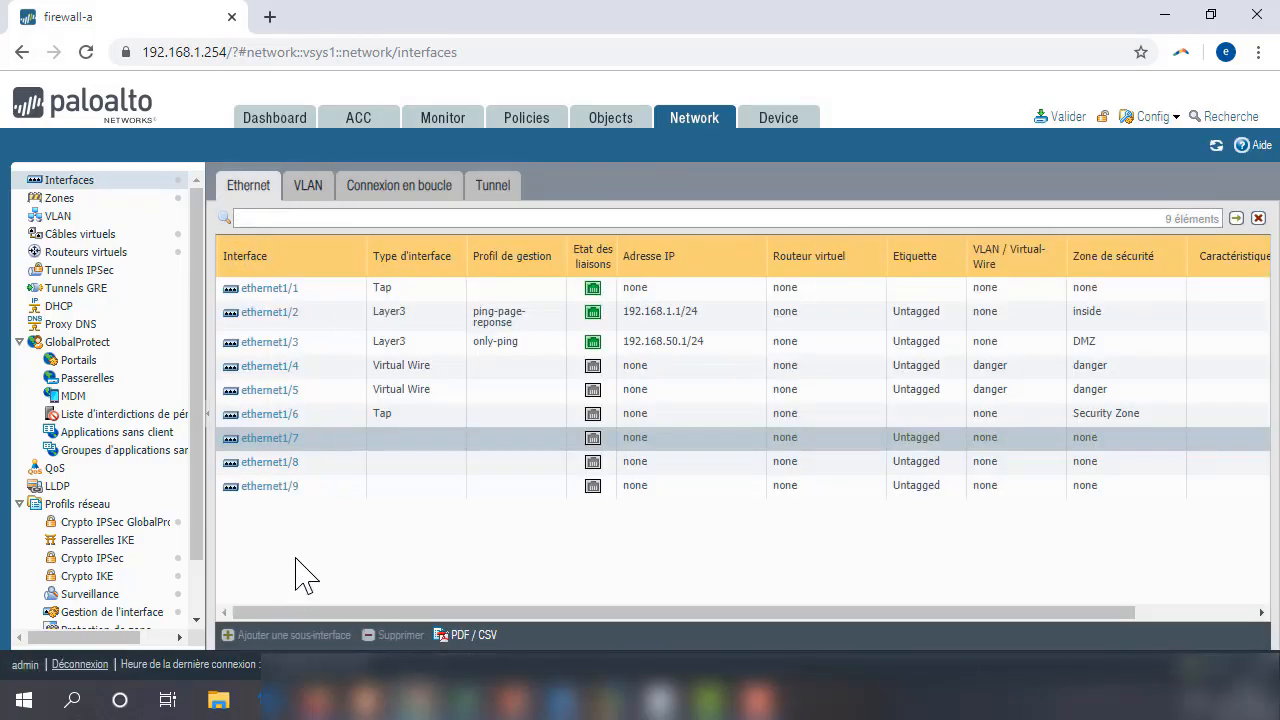